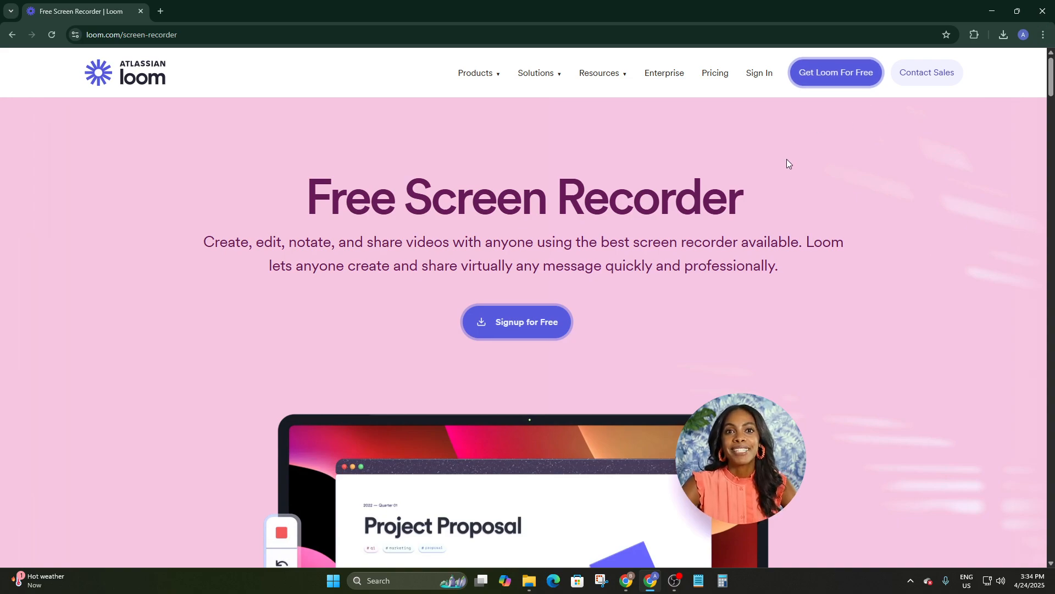
- Look through the Free Screen Recorder page's sections on capturing, editing and sharing videos
{"action": "scroll", "coordinate": [692, 265], "scroll_direction": "down", "scroll_amount": 4}
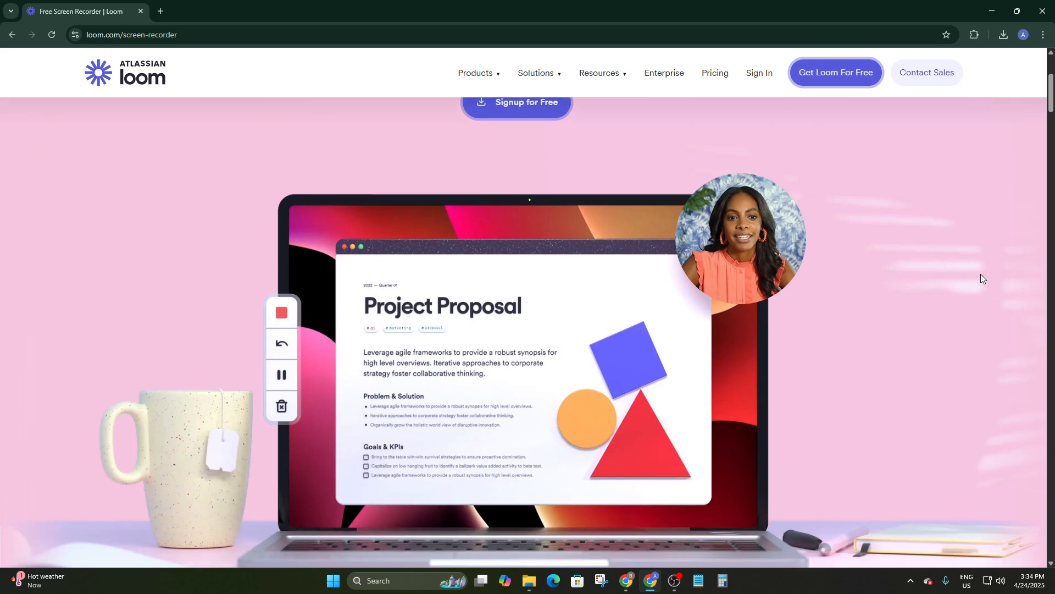
{"action": "scroll", "coordinate": [774, 221], "scroll_direction": "down", "scroll_amount": 6}
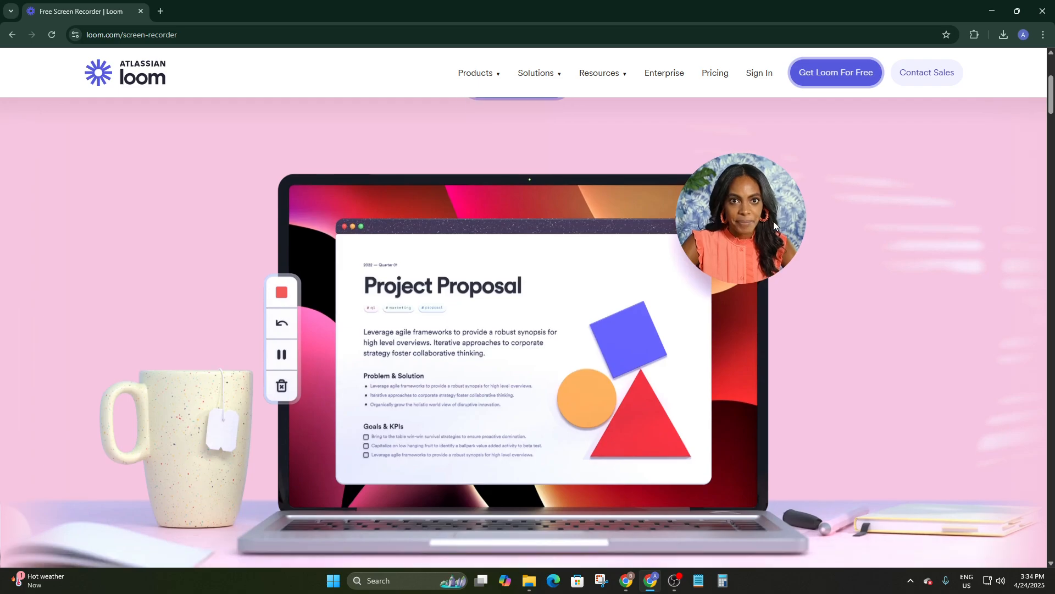
{"action": "scroll", "coordinate": [774, 221], "scroll_direction": "up", "scroll_amount": 10}
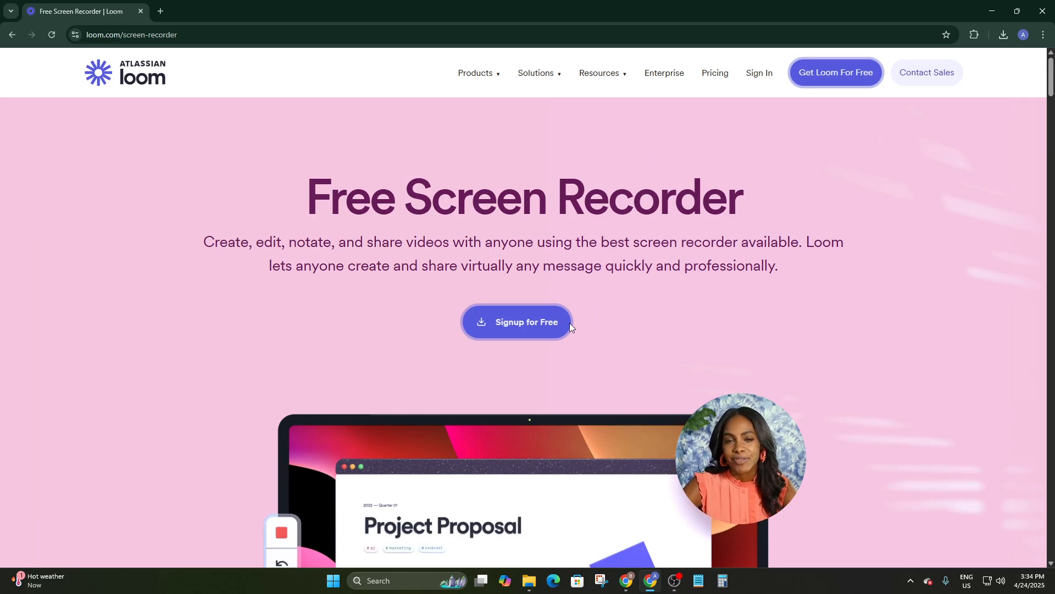
{"action": "scroll", "coordinate": [631, 470], "scroll_direction": "down", "scroll_amount": 10}
{"action": "scroll", "coordinate": [637, 467], "scroll_direction": "down", "scroll_amount": 15}
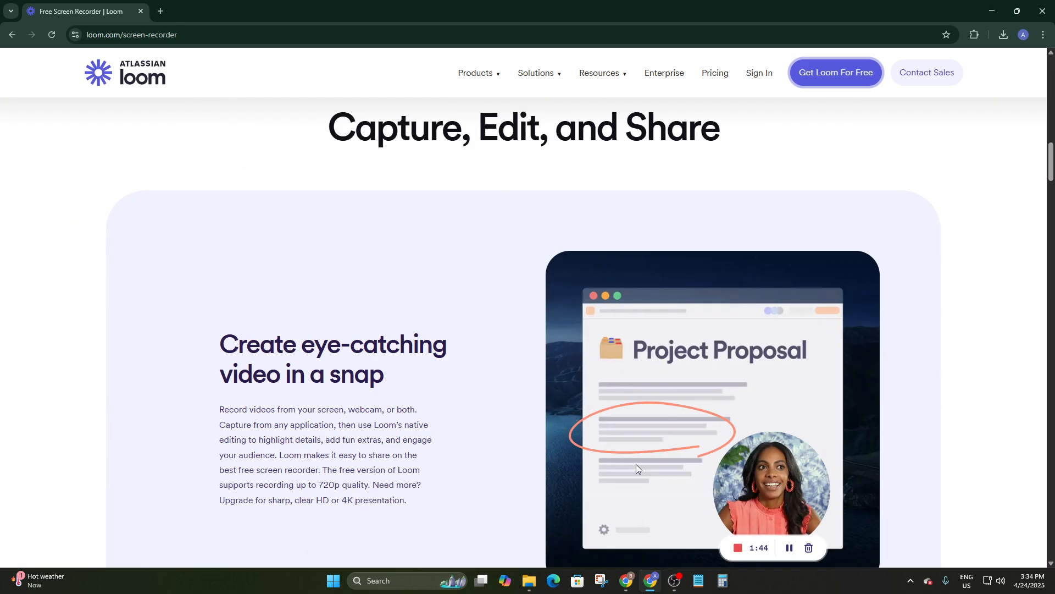
{"action": "scroll", "coordinate": [638, 471], "scroll_direction": "down", "scroll_amount": 8}
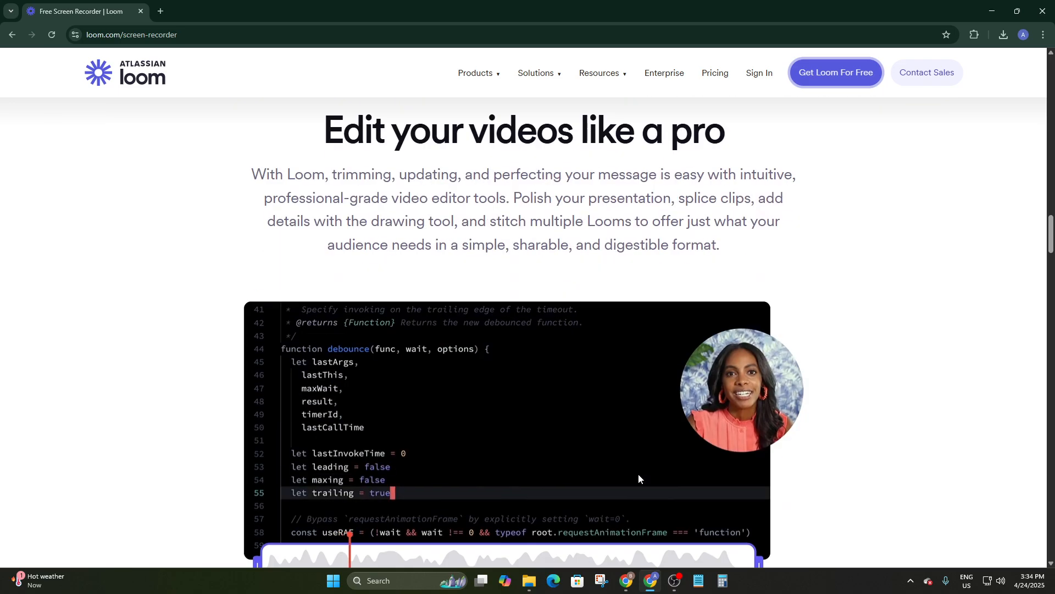
{"action": "scroll", "coordinate": [638, 473], "scroll_direction": "up", "scroll_amount": 5}
{"action": "scroll", "coordinate": [636, 471], "scroll_direction": "up", "scroll_amount": 8}
{"action": "scroll", "coordinate": [636, 471], "scroll_direction": "down", "scroll_amount": 13}
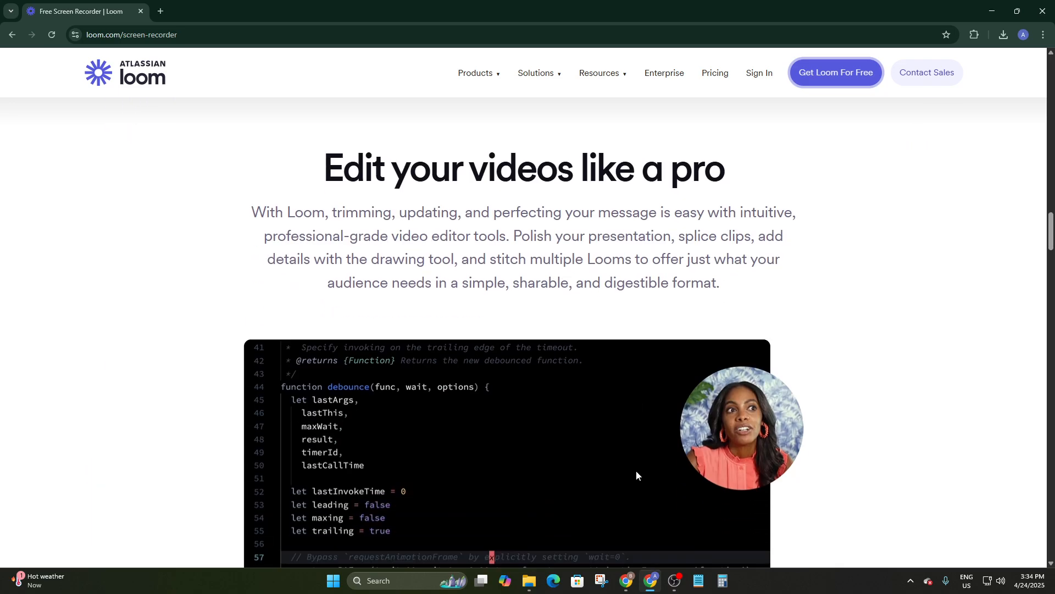
{"action": "scroll", "coordinate": [594, 434], "scroll_direction": "up", "scroll_amount": 5}
{"action": "scroll", "coordinate": [593, 433], "scroll_direction": "up", "scroll_amount": 20}
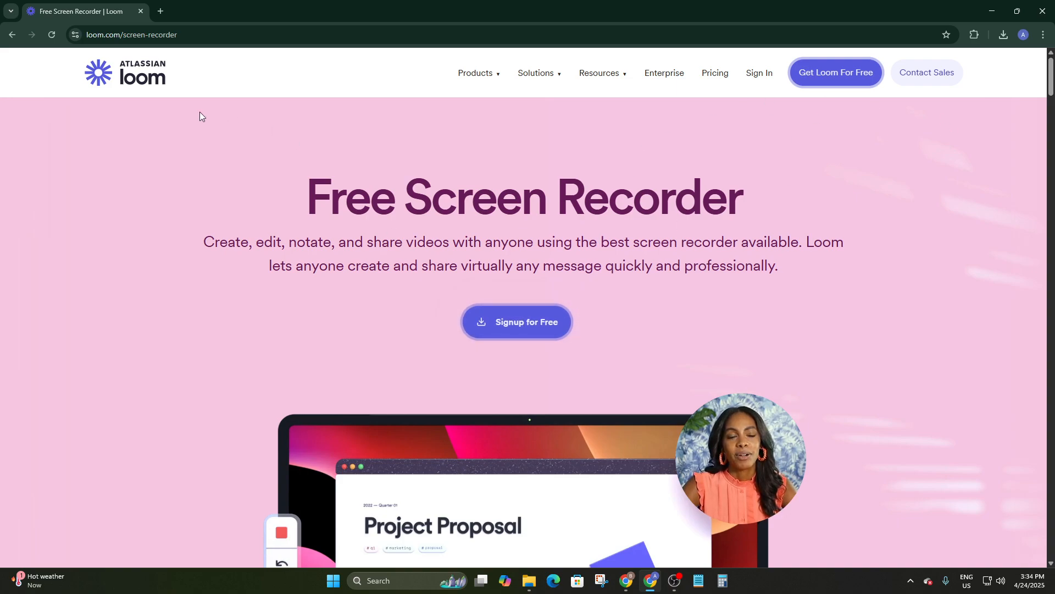
- Sign up for a free Loom account with the existing Google account and agree to the Terms and Conditions
{"action": "left_click", "coordinate": [836, 74]}
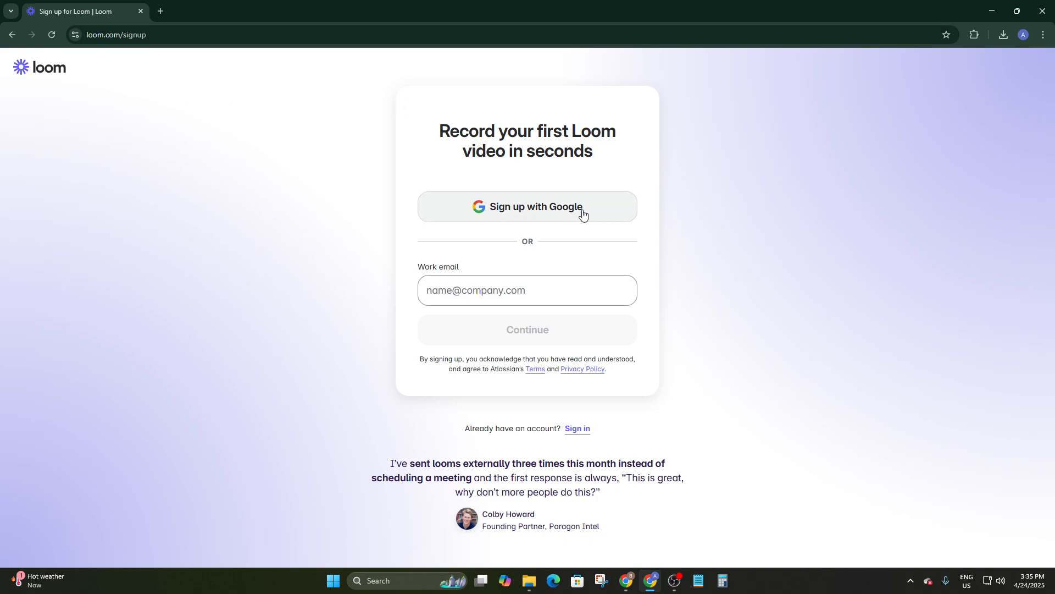
{"action": "left_click", "coordinate": [524, 213]}
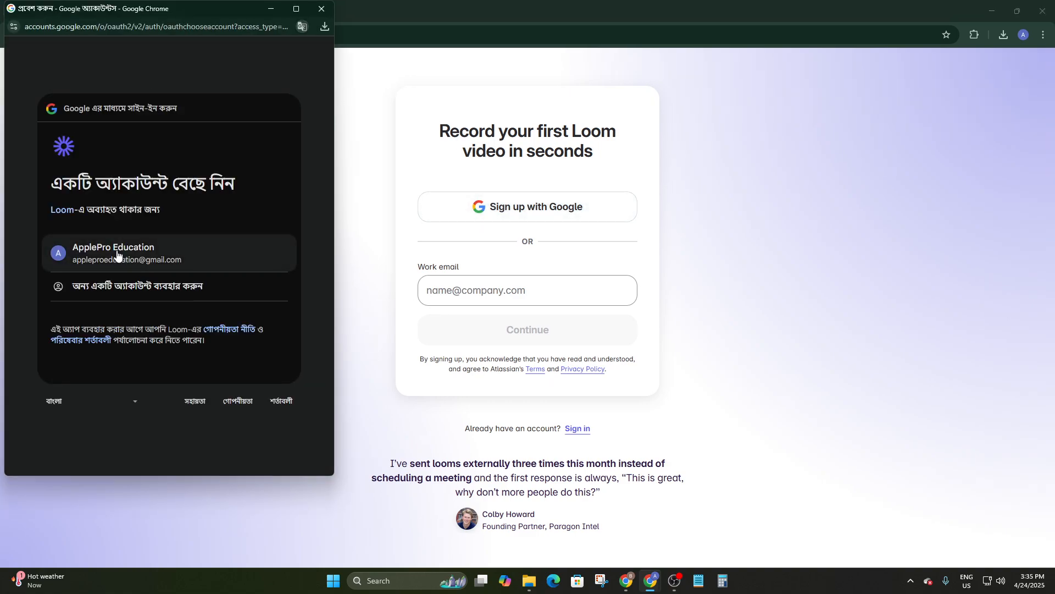
{"action": "left_click", "coordinate": [117, 255]}
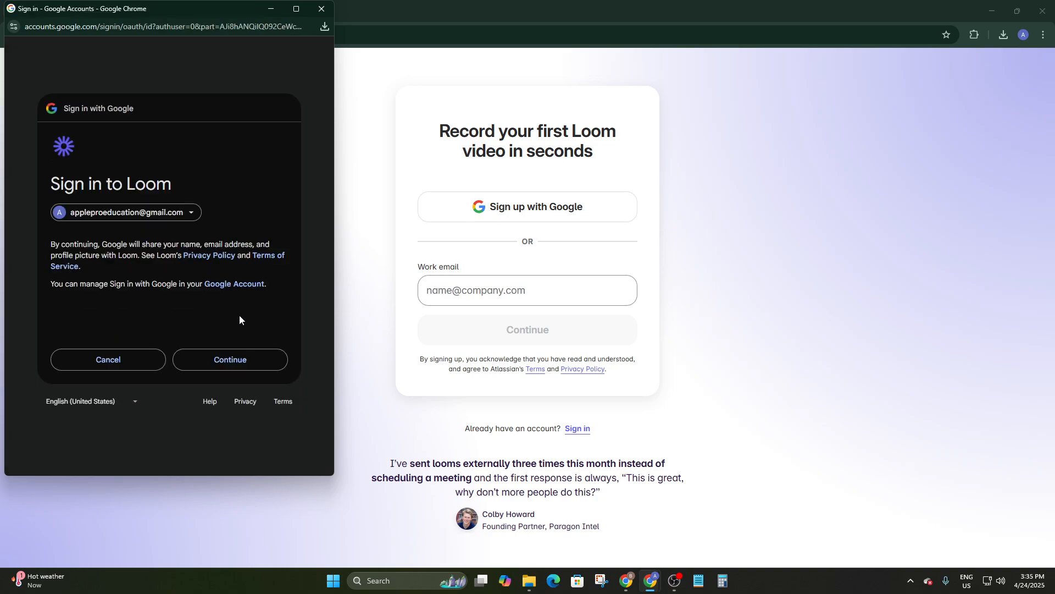
{"action": "left_click", "coordinate": [249, 360]}
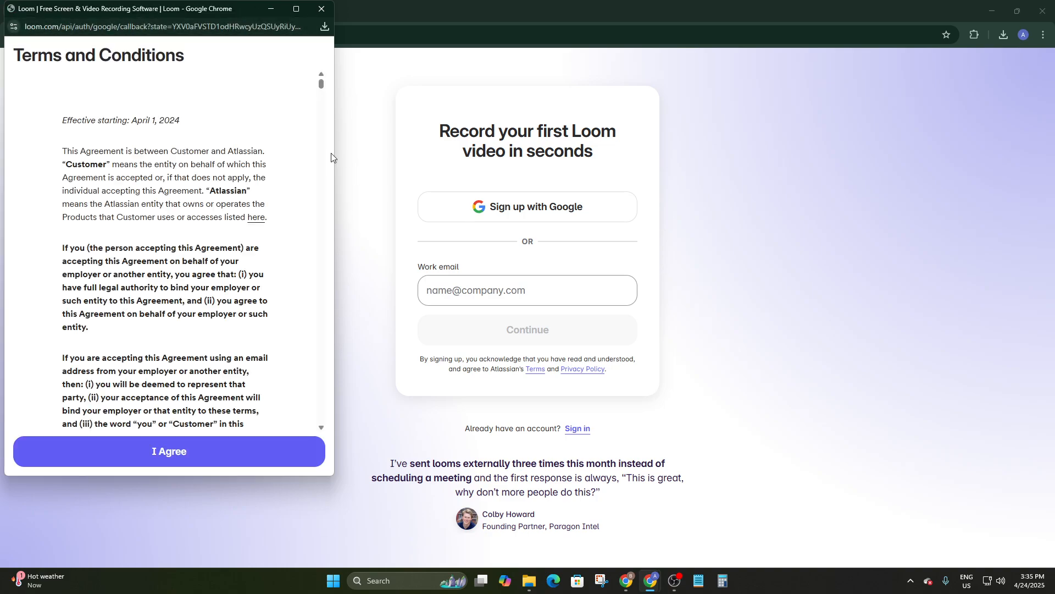
{"action": "scroll", "coordinate": [253, 232], "scroll_direction": "down", "scroll_amount": 20}
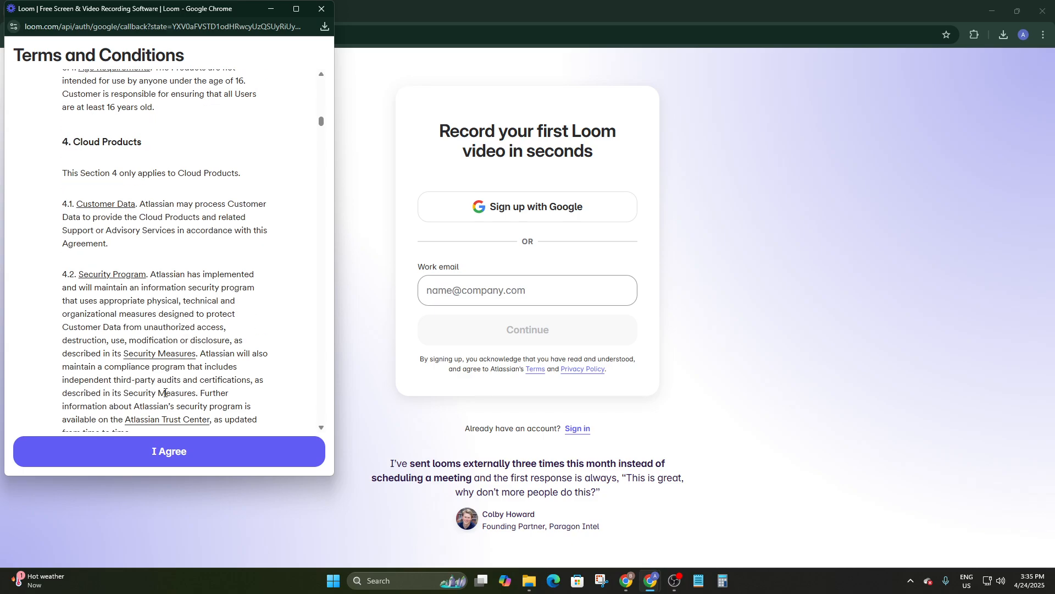
{"action": "scroll", "coordinate": [169, 400], "scroll_direction": "down", "scroll_amount": 15}
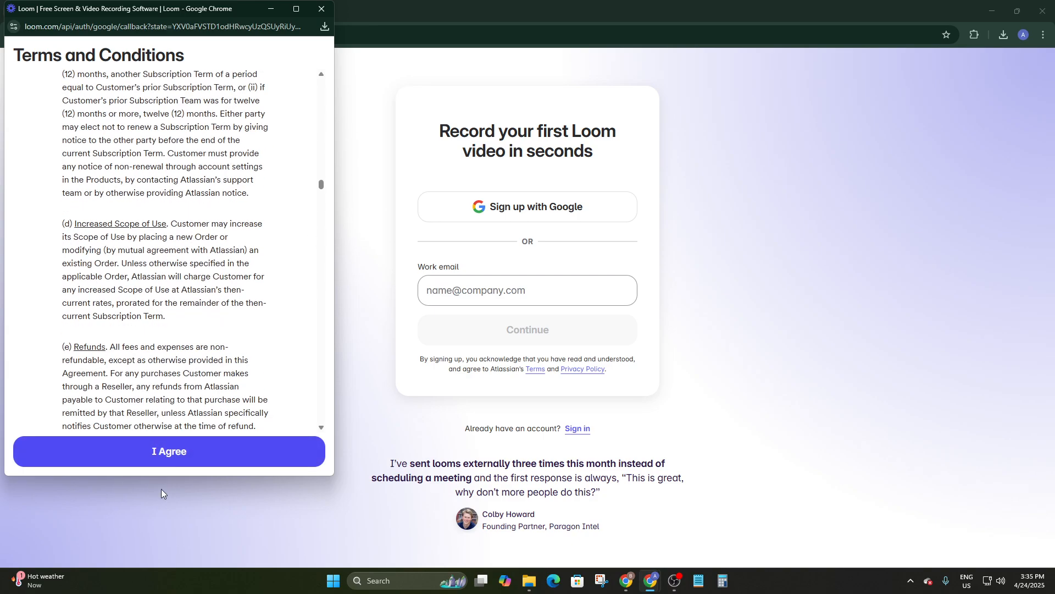
{"action": "left_click", "coordinate": [169, 466]}
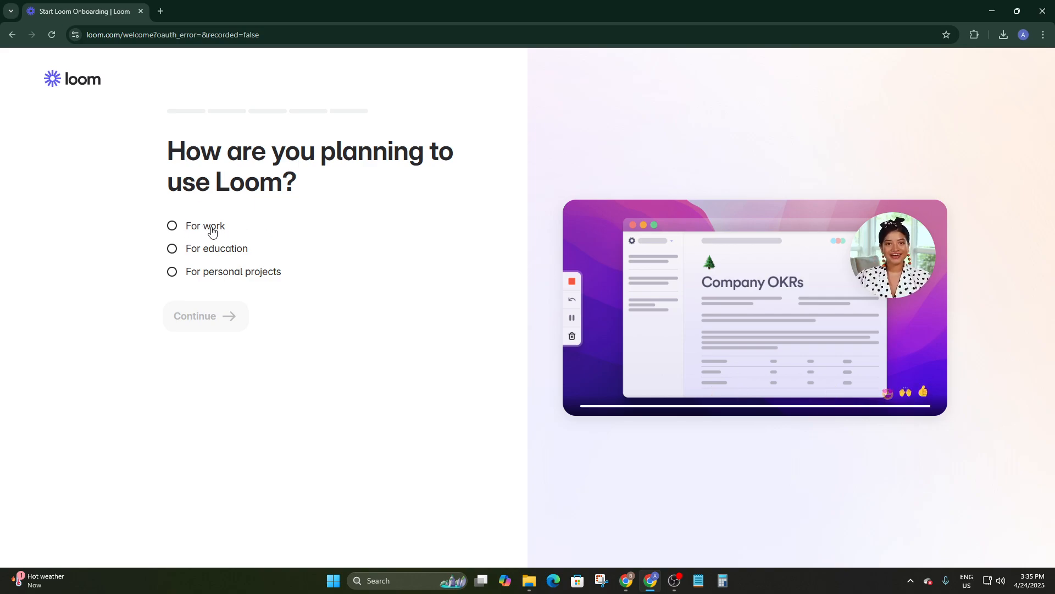
- Answer the planned-use question with "For personal projects" and continue the onboarding
{"action": "left_click", "coordinate": [172, 227]}
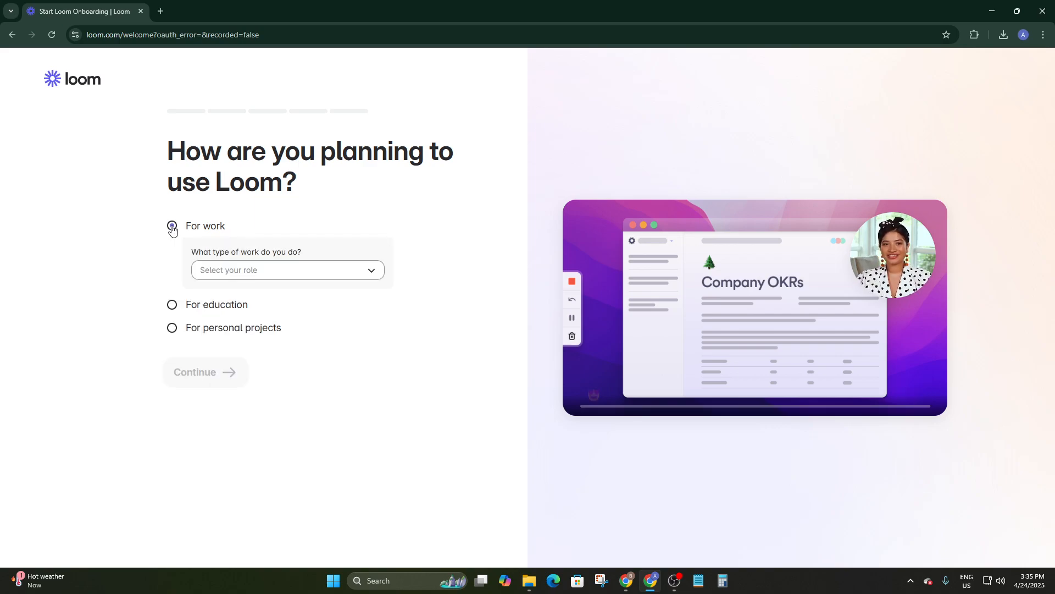
{"action": "left_click", "coordinate": [172, 305]}
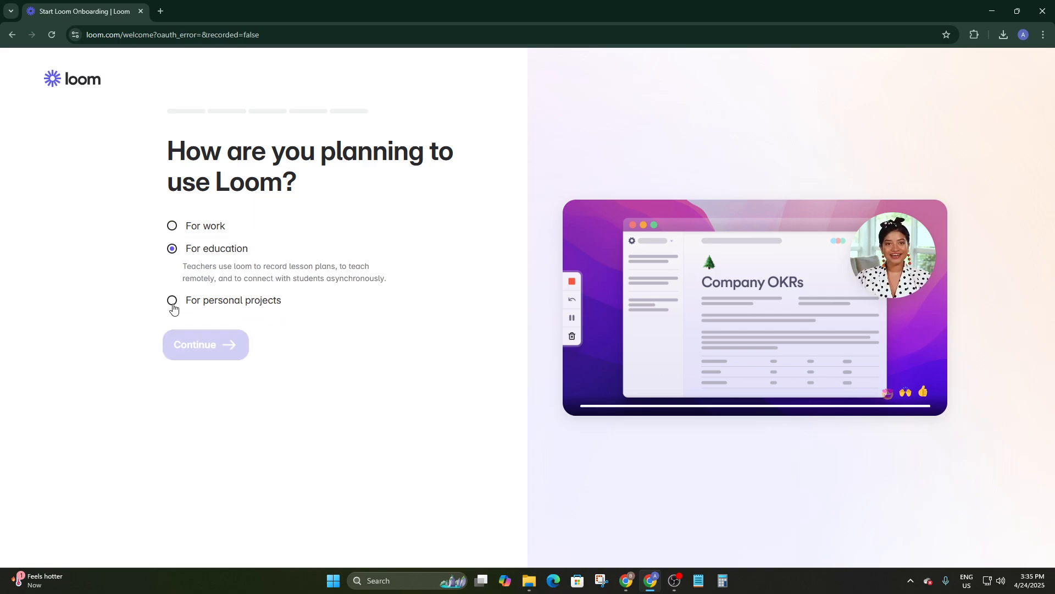
{"action": "left_click", "coordinate": [174, 300]}
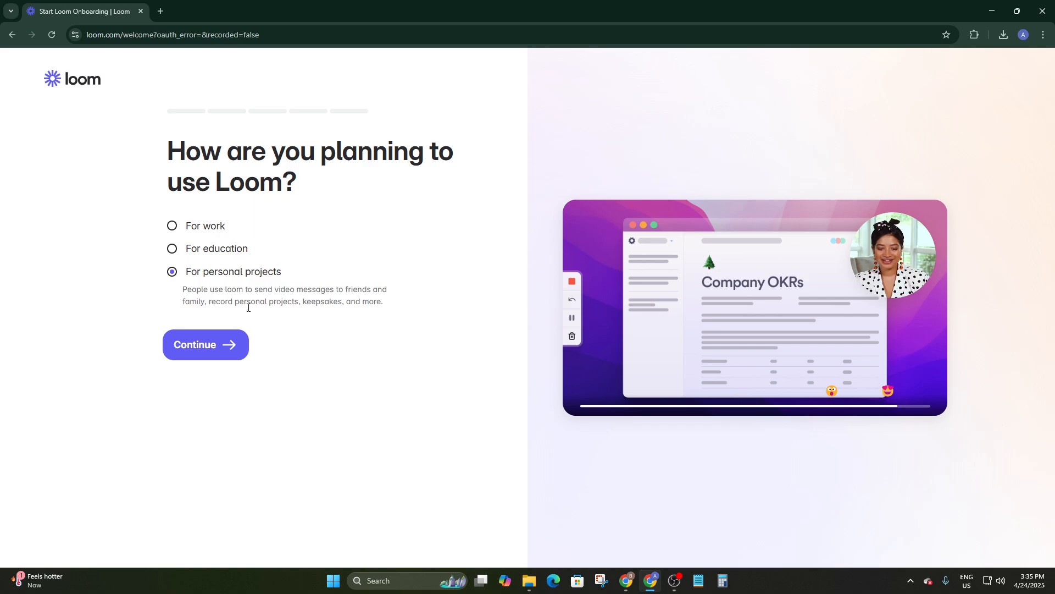
{"action": "left_click", "coordinate": [210, 347]}
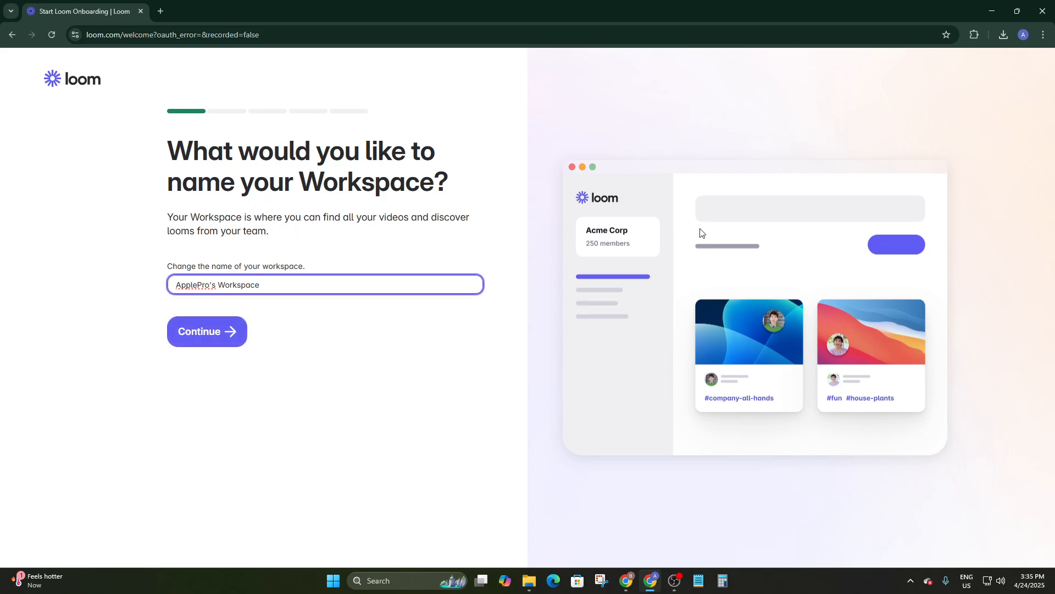
- Accept the suggested workspace name and continue the onboarding
{"action": "left_click_drag", "start_coordinate": [278, 292], "coordinate": [154, 278]}
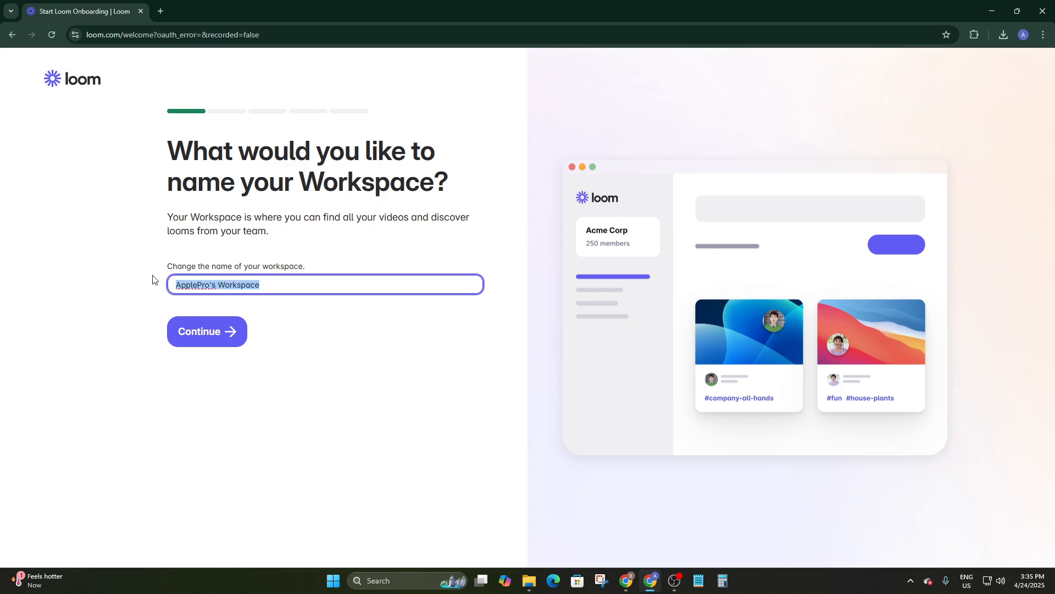
{"action": "left_click", "coordinate": [295, 306]}
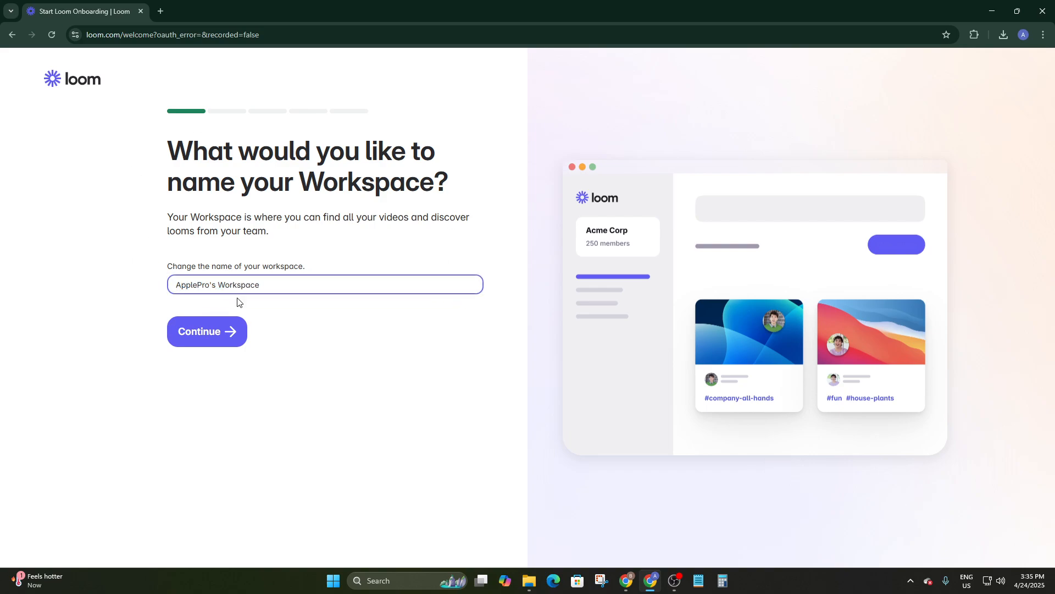
{"action": "left_click", "coordinate": [9, 289]}
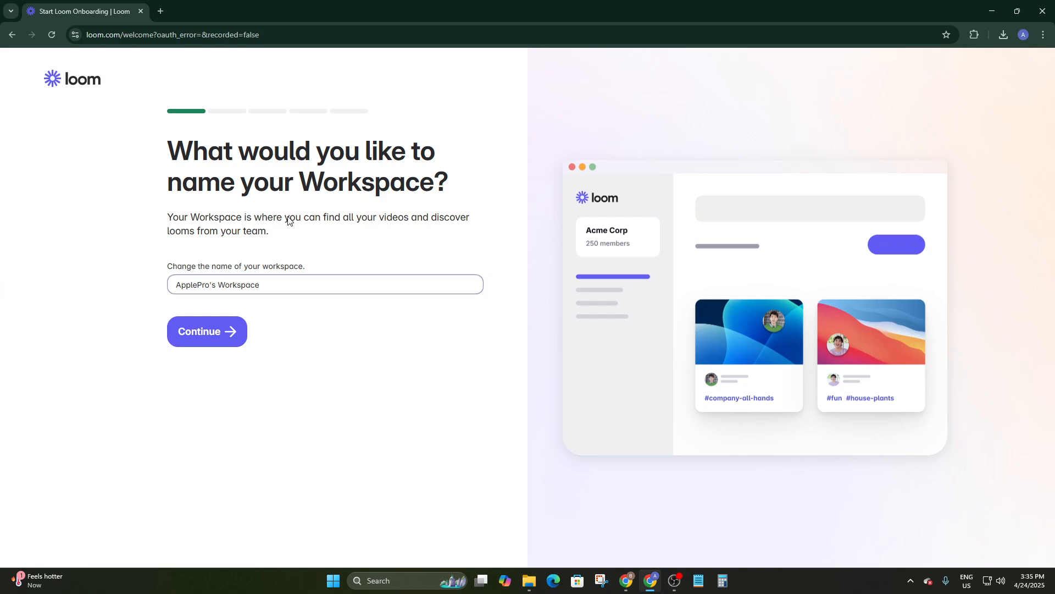
{"action": "left_click", "coordinate": [219, 332]}
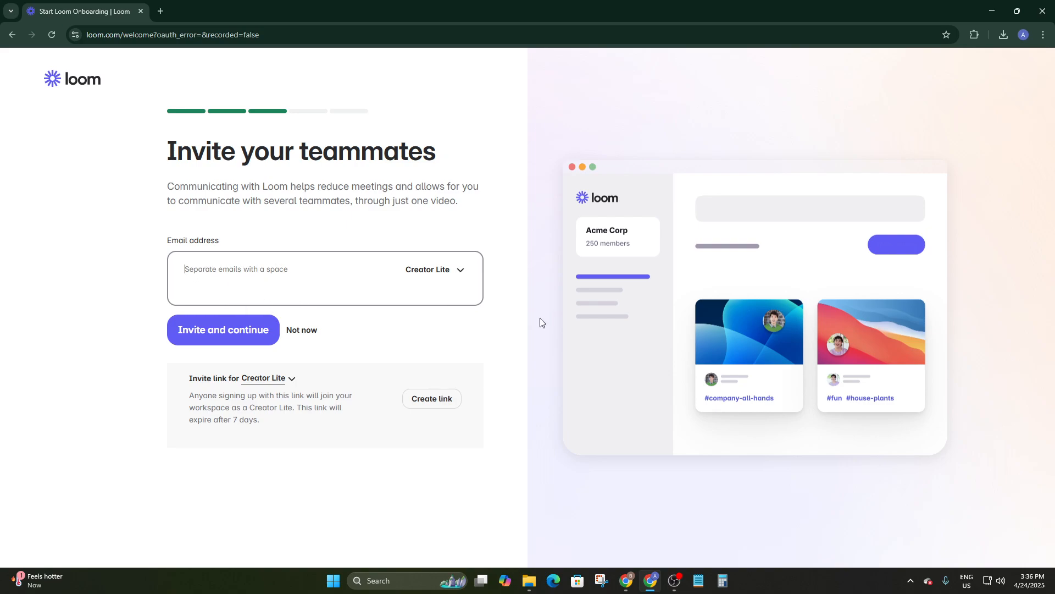
- View the invitation role options, then skip both inviting teammates and connecting a calendar
{"action": "left_click", "coordinate": [441, 273]}
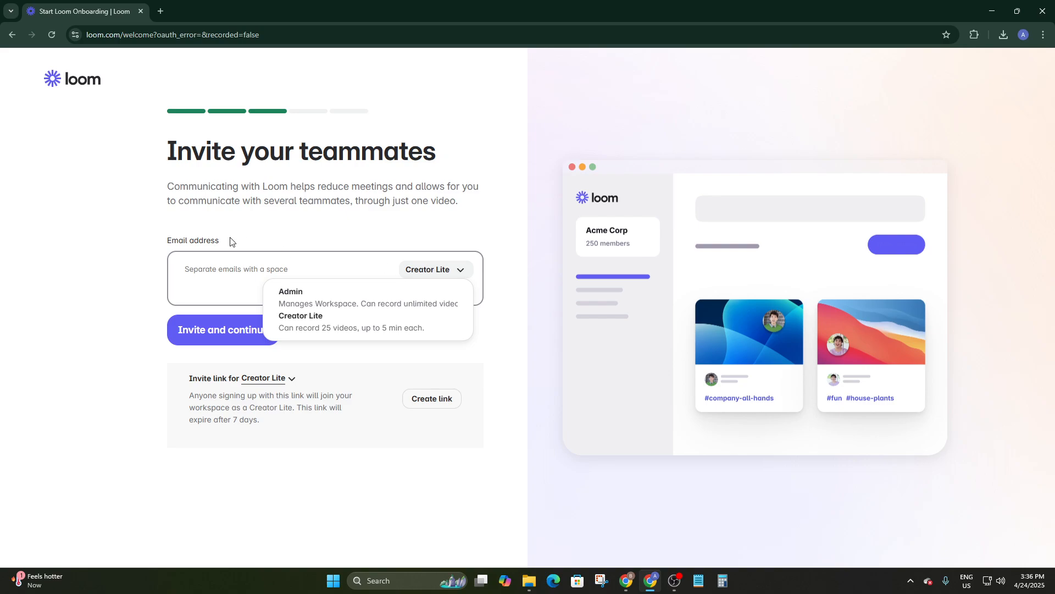
{"action": "left_click", "coordinate": [198, 266]}
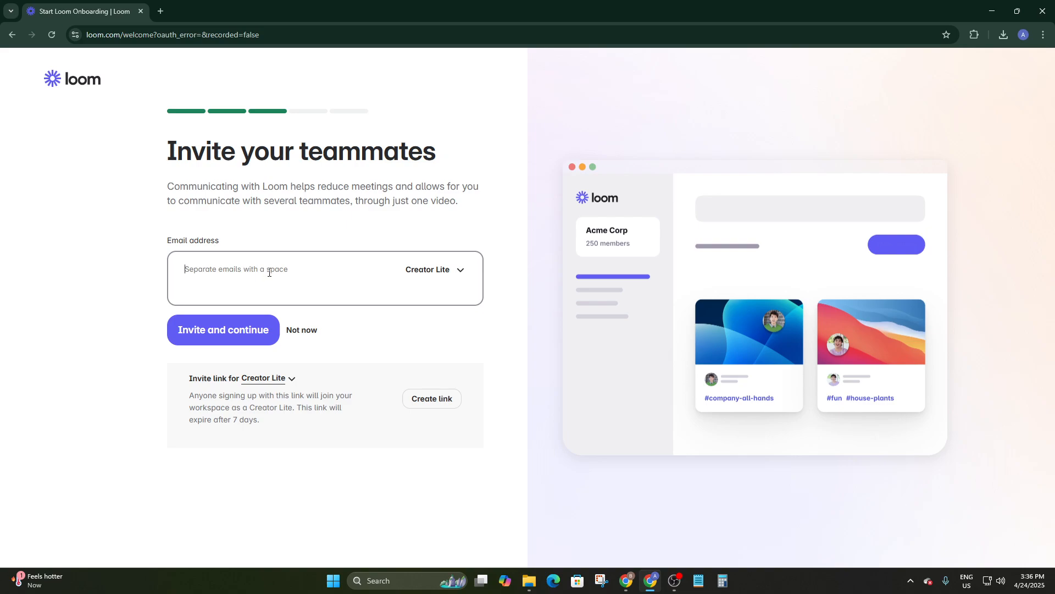
{"action": "left_click", "coordinate": [311, 331]}
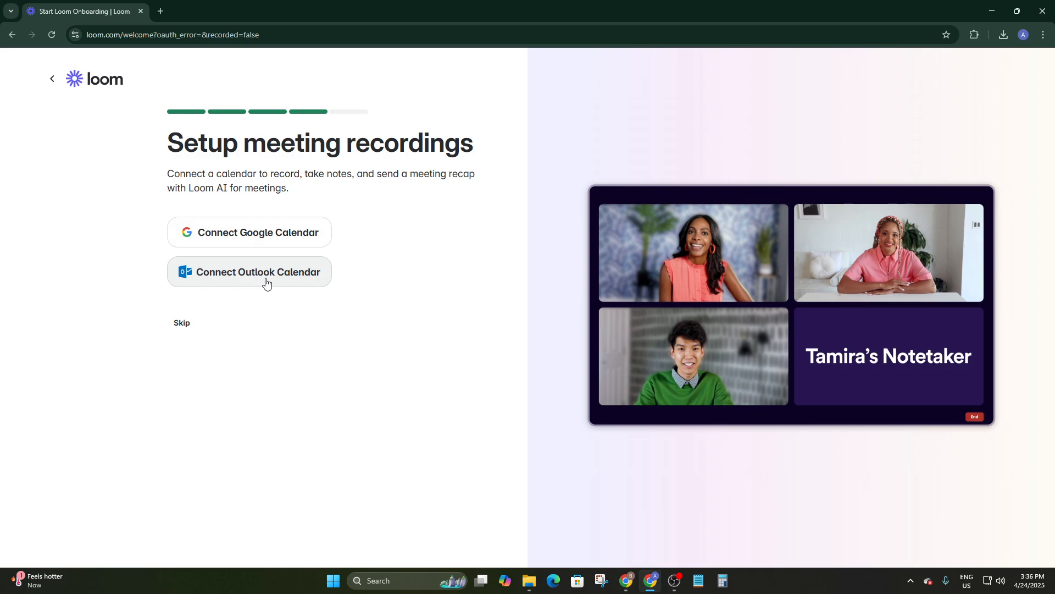
{"action": "left_click", "coordinate": [180, 324]}
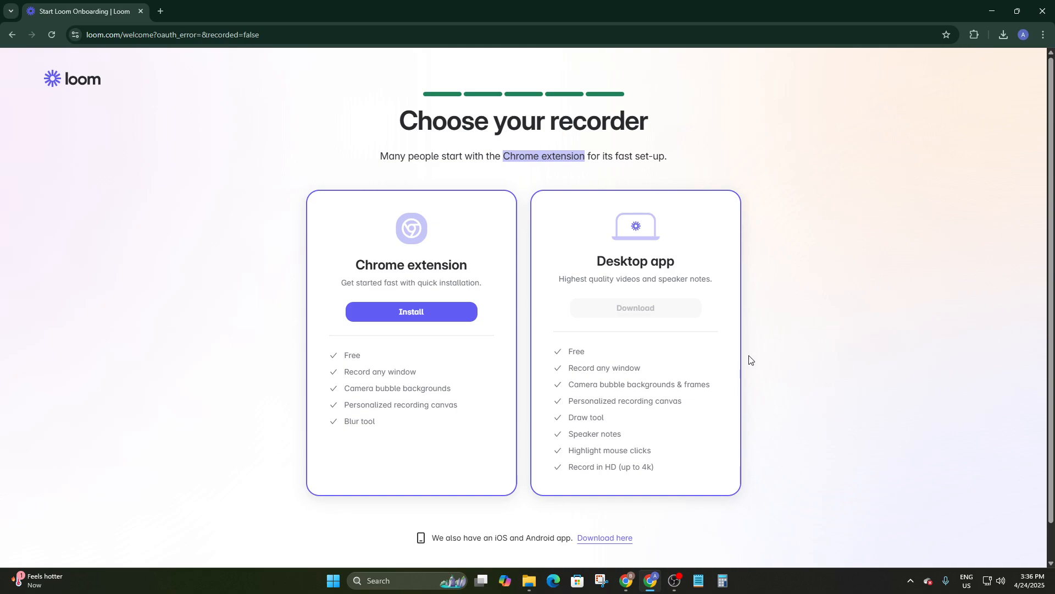
- Choose the Chrome extension as the recorder and install Loom – Screen Recorder & Screen Capture from the Chrome Web Store
{"action": "scroll", "coordinate": [867, 262], "scroll_direction": "down", "scroll_amount": 1}
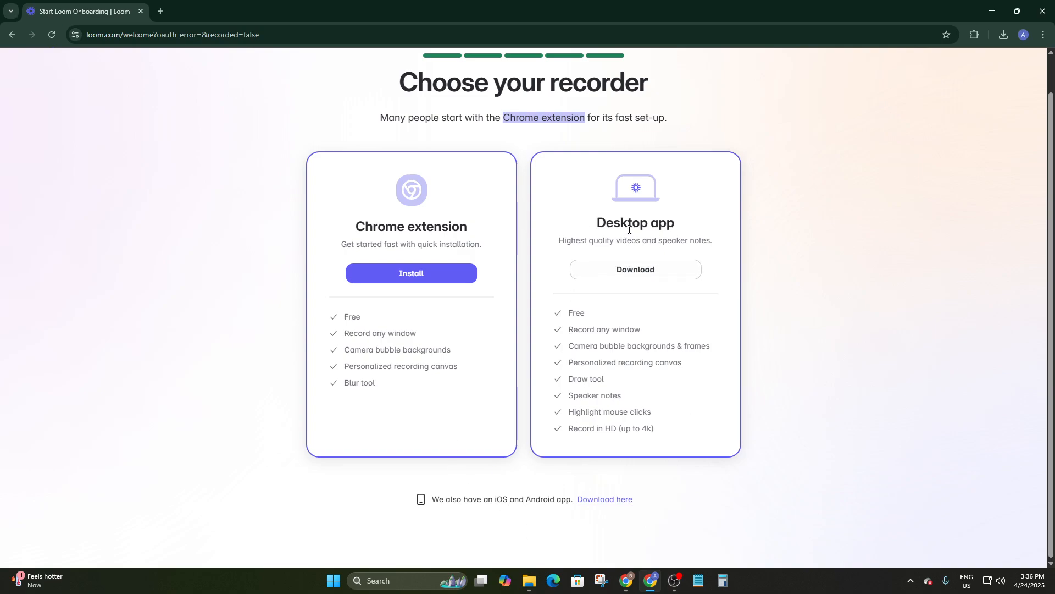
{"action": "scroll", "coordinate": [642, 281], "scroll_direction": "up", "scroll_amount": 1}
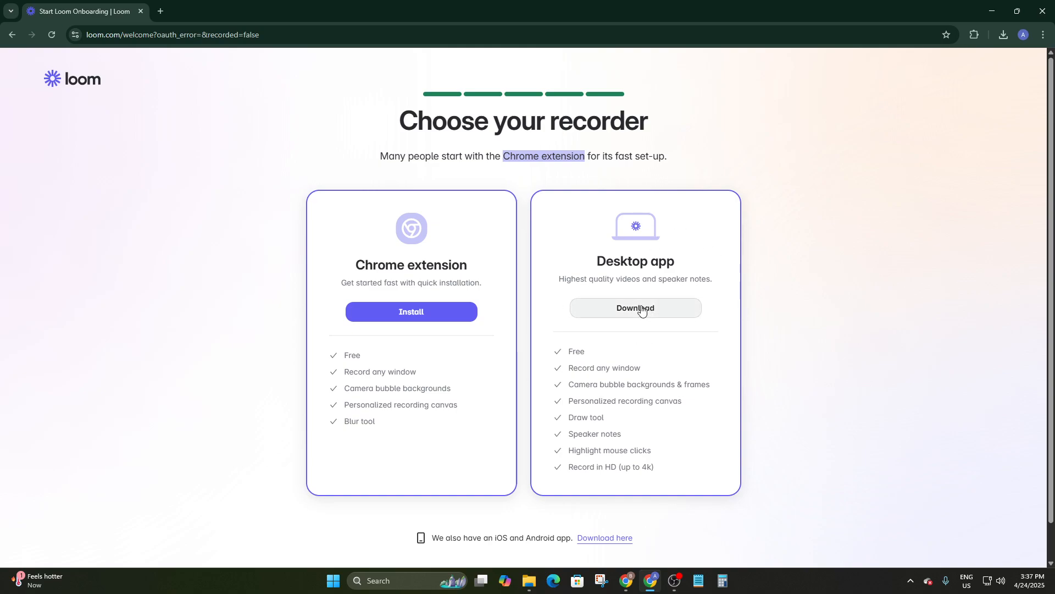
{"action": "left_click", "coordinate": [404, 311]}
{"action": "left_click", "coordinate": [85, 11]}
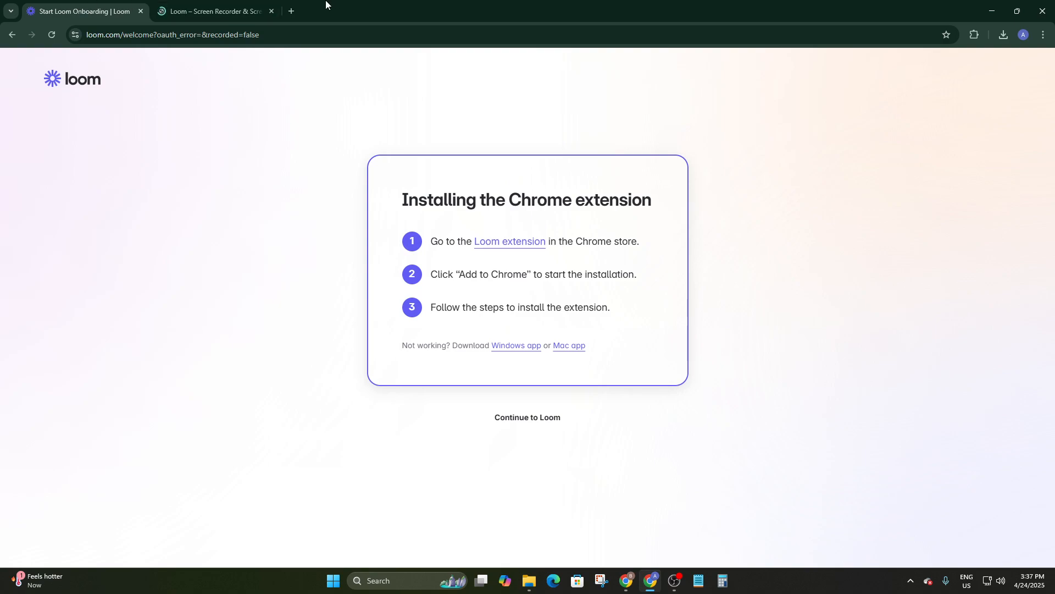
{"action": "left_click", "coordinate": [217, 11]}
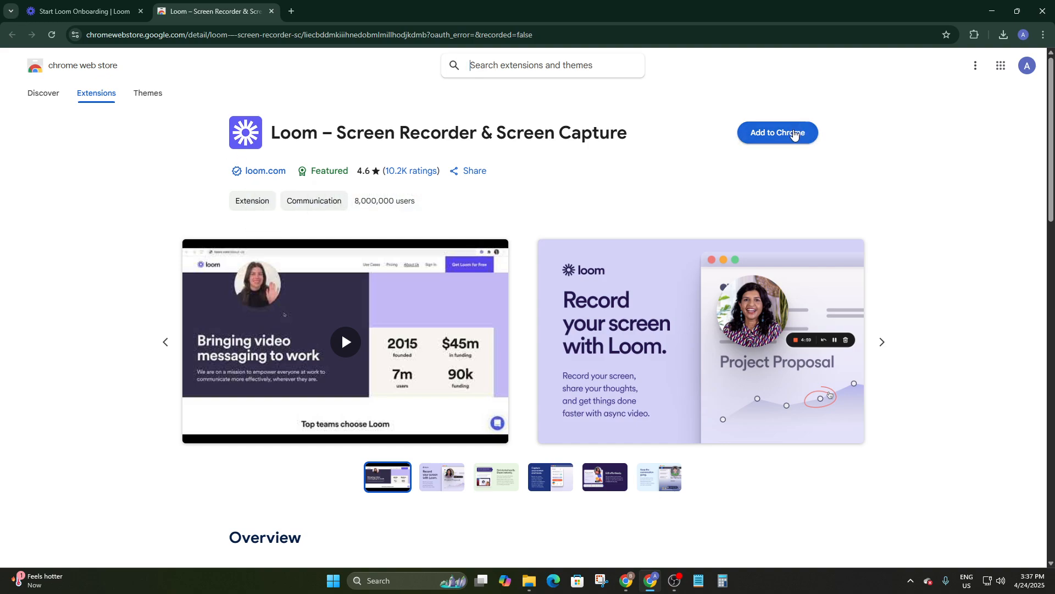
{"action": "left_click", "coordinate": [794, 134]}
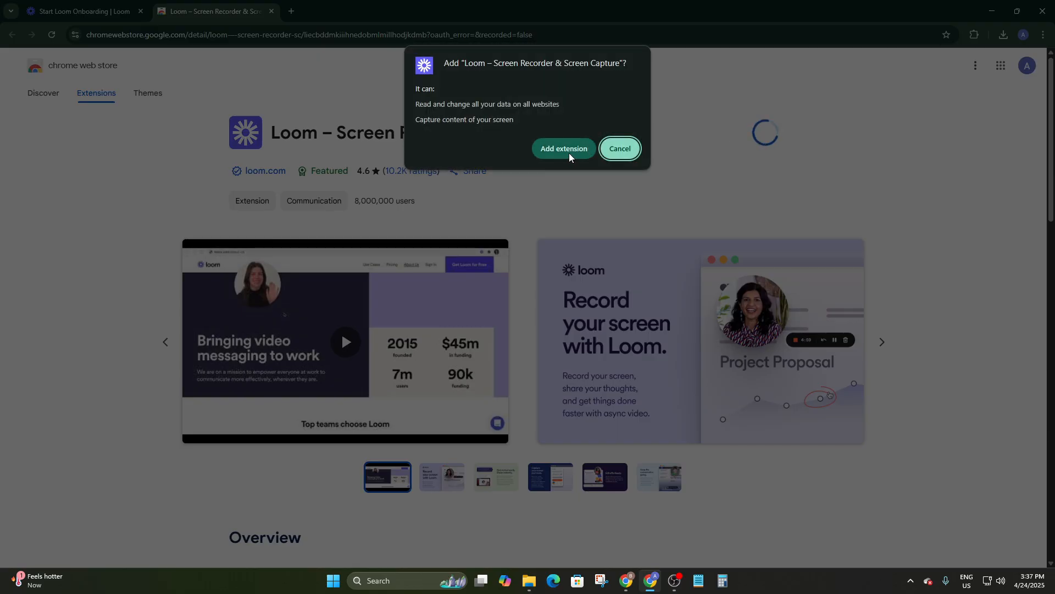
{"action": "left_click", "coordinate": [573, 154]}
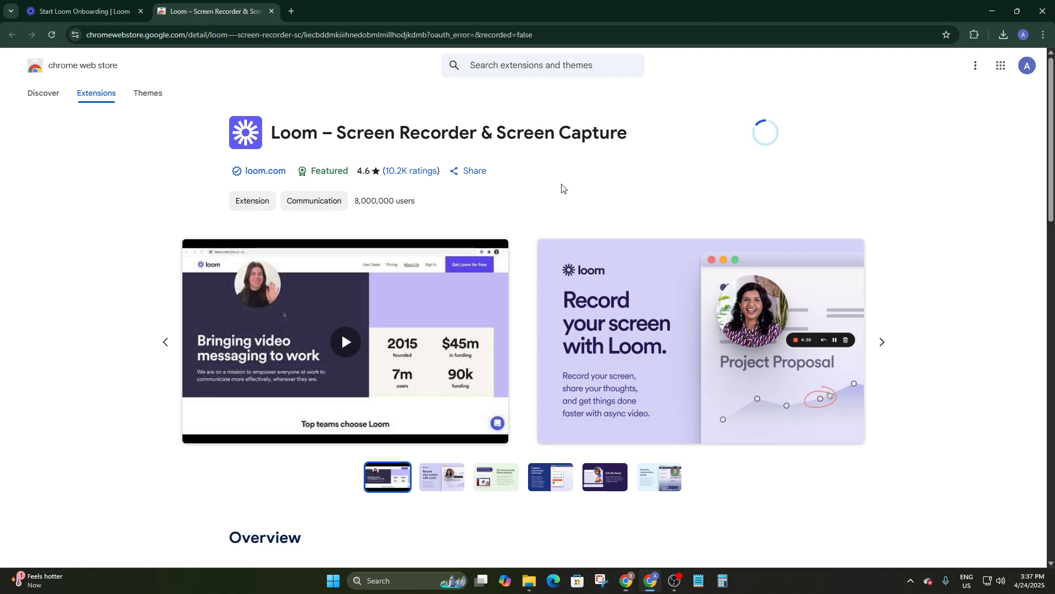
{"action": "left_click", "coordinate": [1004, 35]}
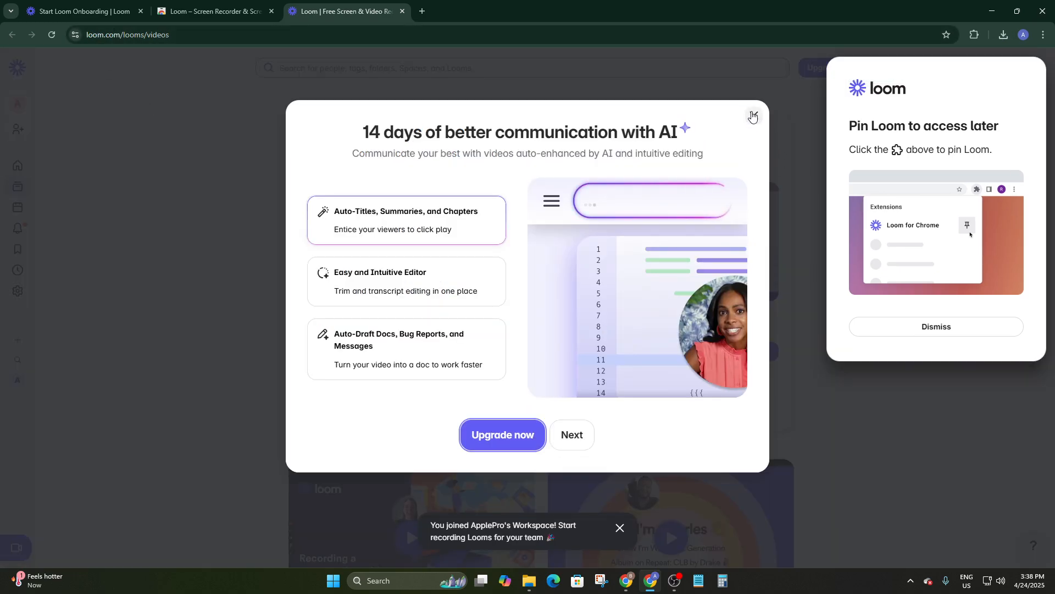
- Close the AI trial offer and open the recorder of the Loom – Screen Recorder & Screen Capture extension
{"action": "left_click", "coordinate": [754, 116]}
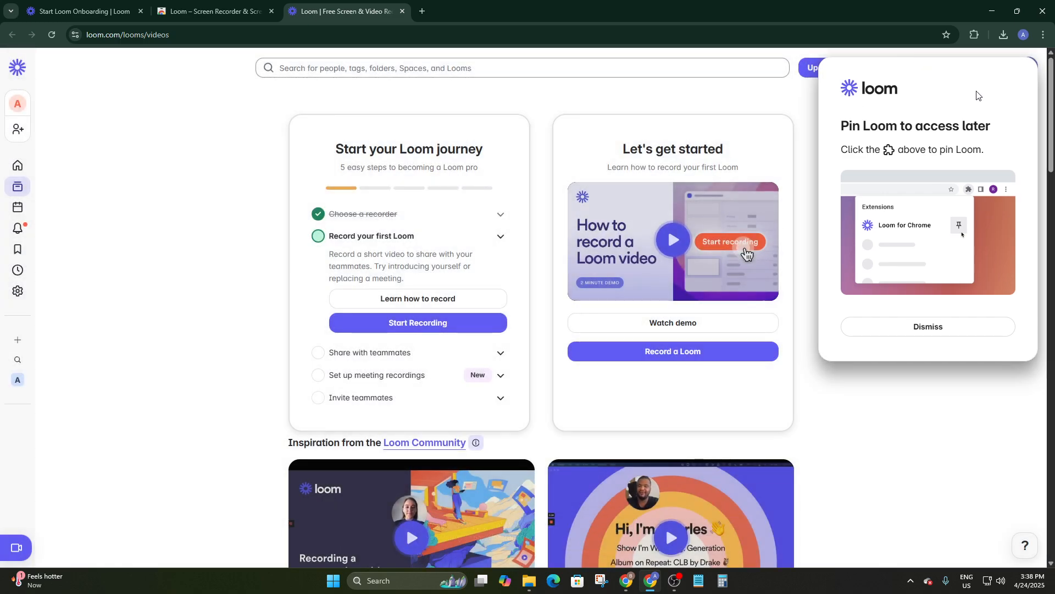
{"action": "left_click", "coordinate": [974, 35]}
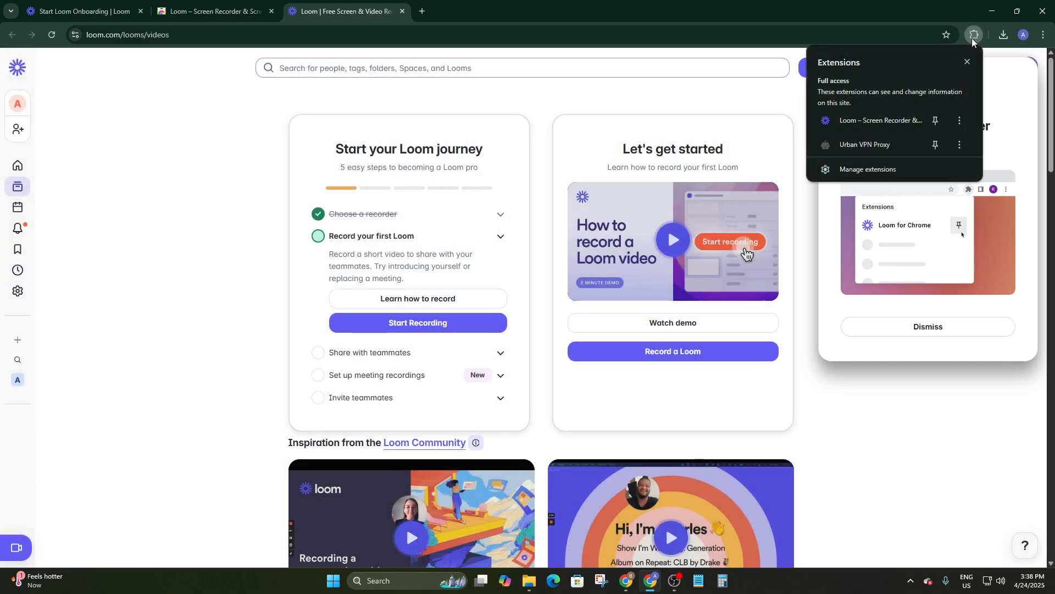
{"action": "left_click", "coordinate": [868, 120]}
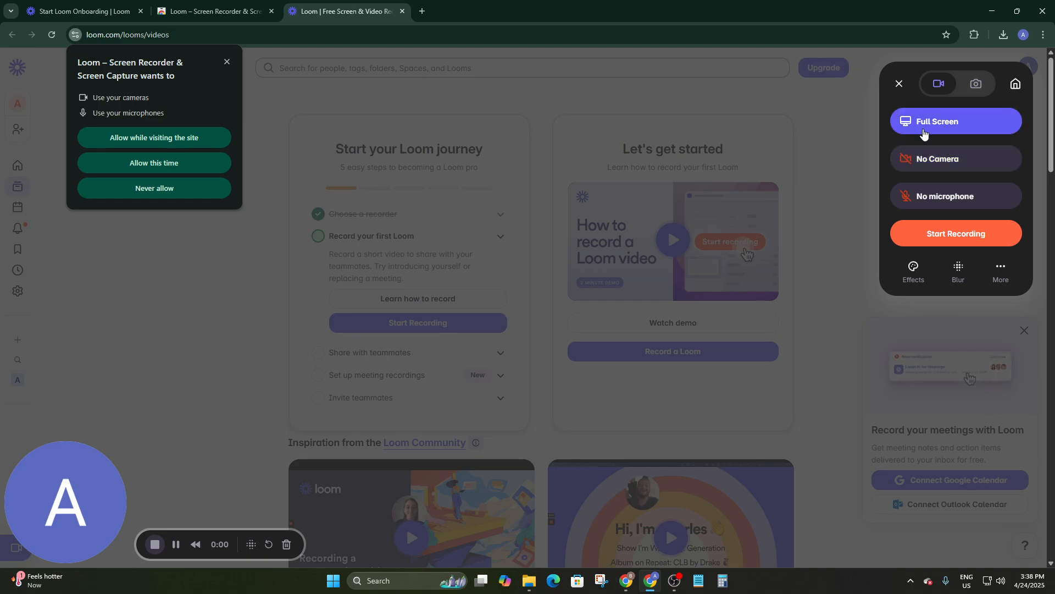
- Dismiss the camera and microphone permission request and proceed without granting access
{"action": "left_click", "coordinate": [227, 61]}
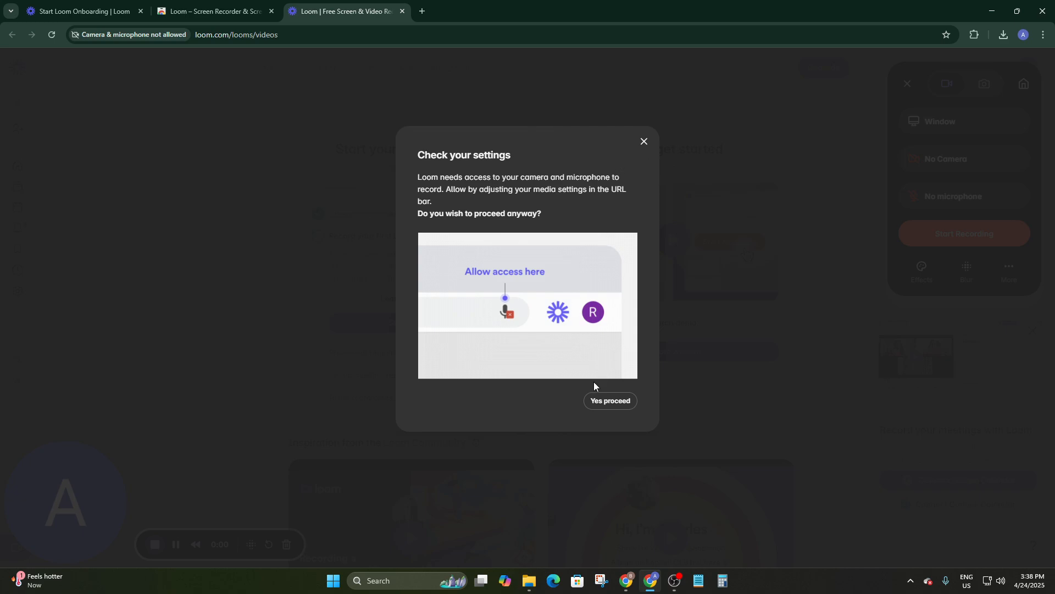
{"action": "left_click", "coordinate": [610, 401]}
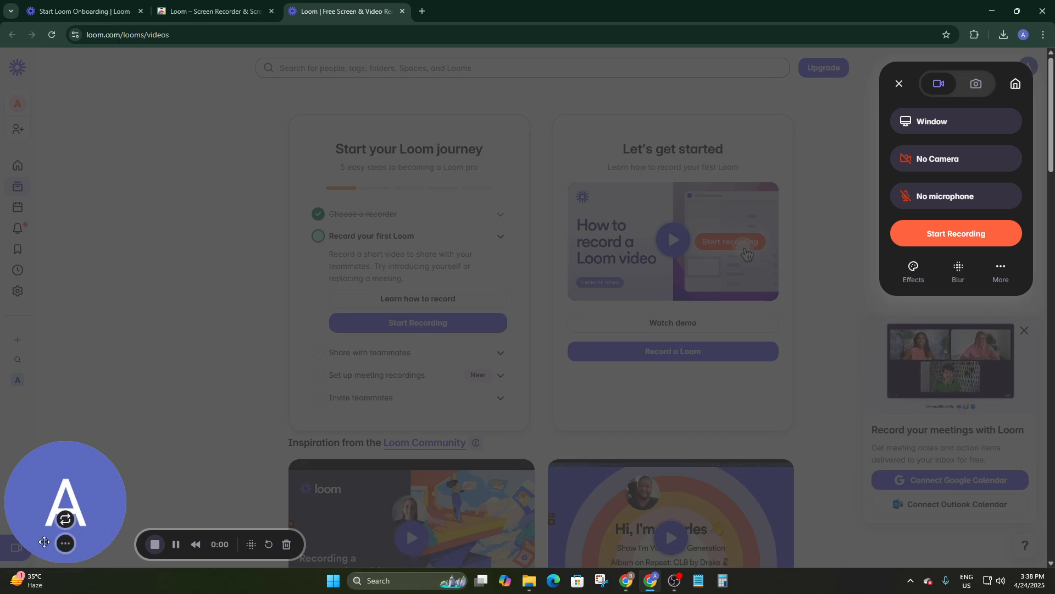
{"action": "left_click", "coordinate": [67, 523]}
{"action": "left_click", "coordinate": [374, 16]}
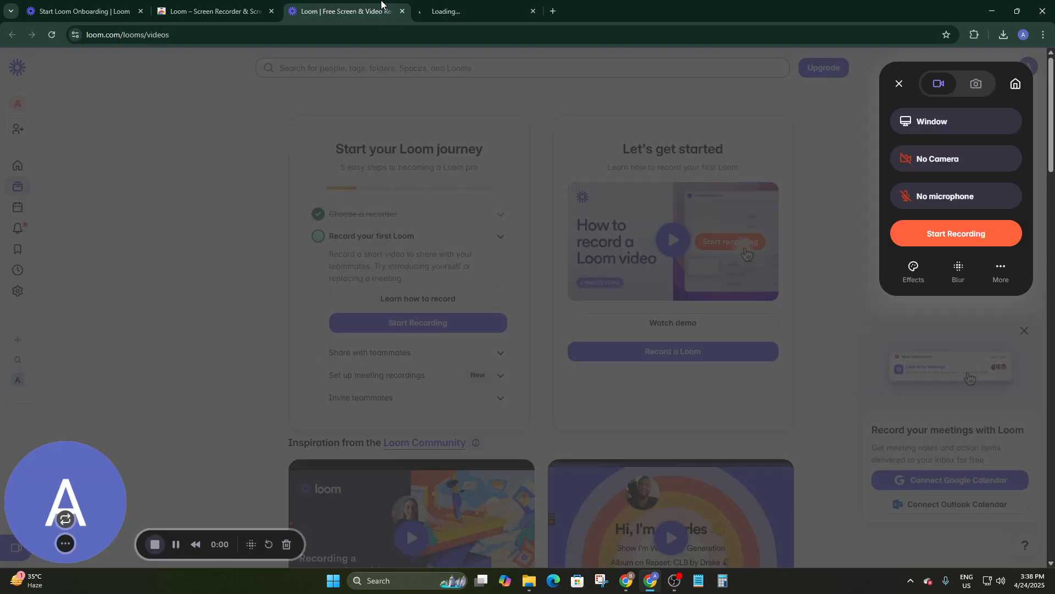
{"action": "left_click", "coordinate": [426, 10]}
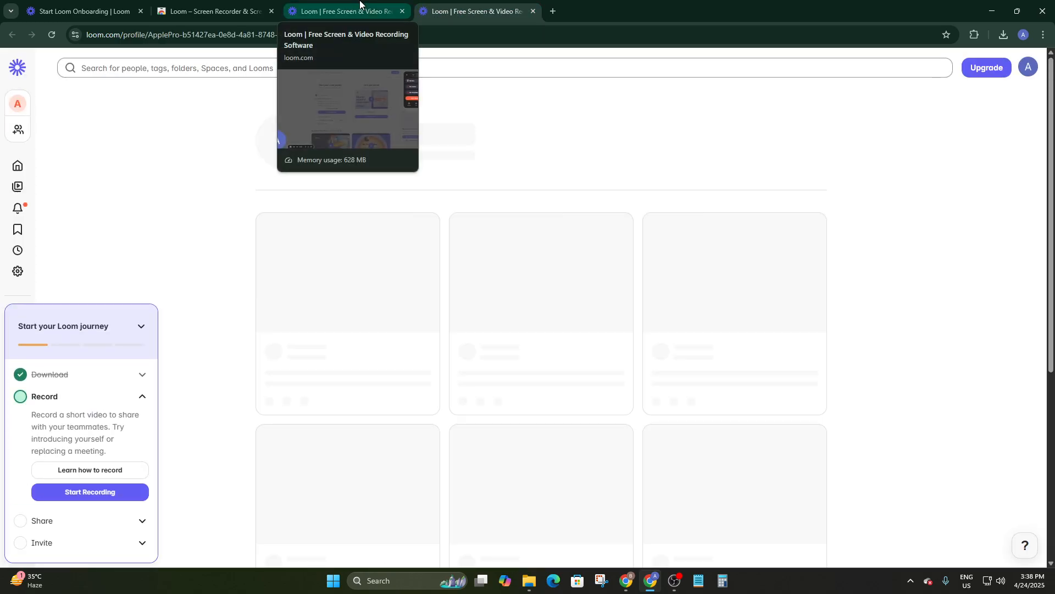
{"action": "left_click", "coordinate": [360, 4]}
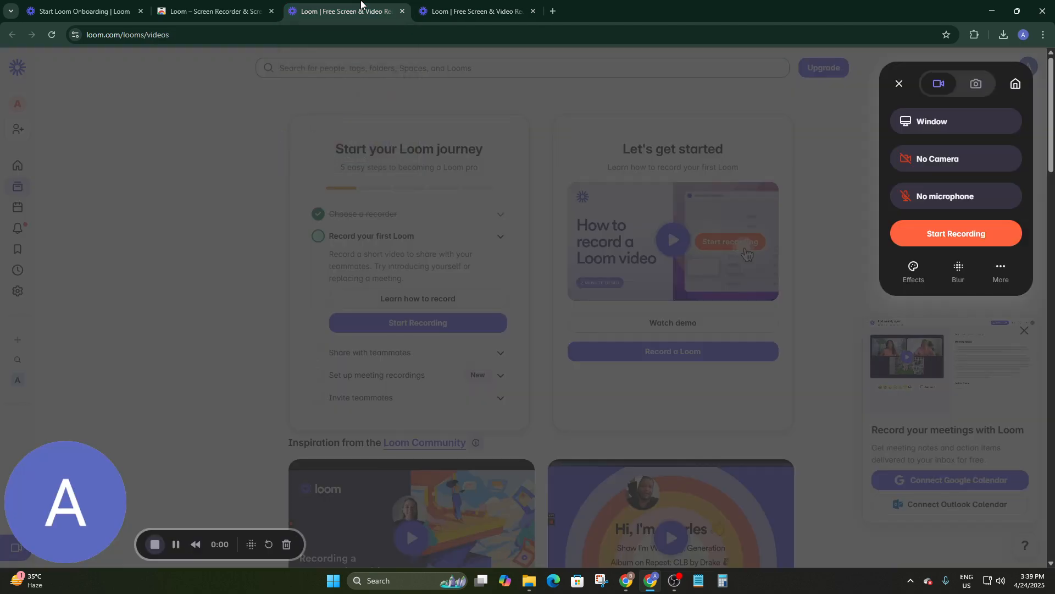
- Hide the camera bubble and allow Loom to use the cameras and microphones while visiting the site
{"action": "left_click", "coordinate": [65, 543]}
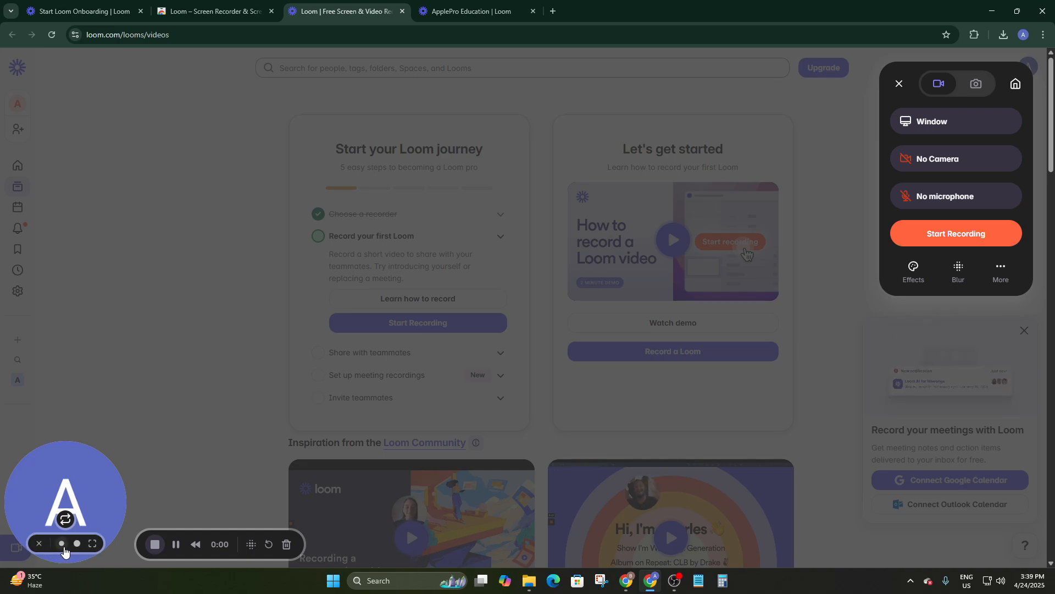
{"action": "left_click", "coordinate": [40, 544]}
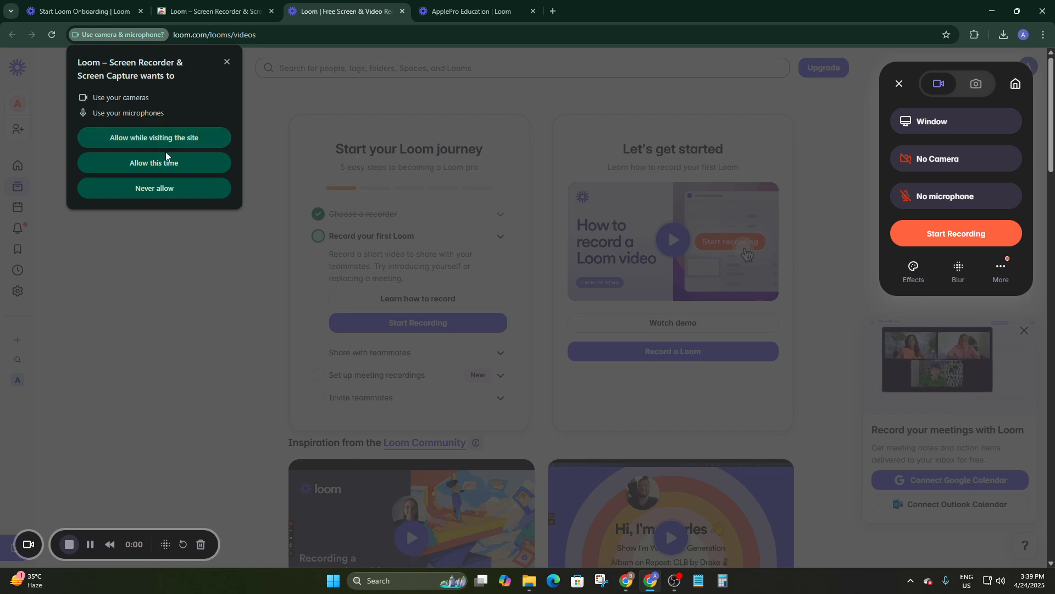
{"action": "left_click", "coordinate": [163, 139]}
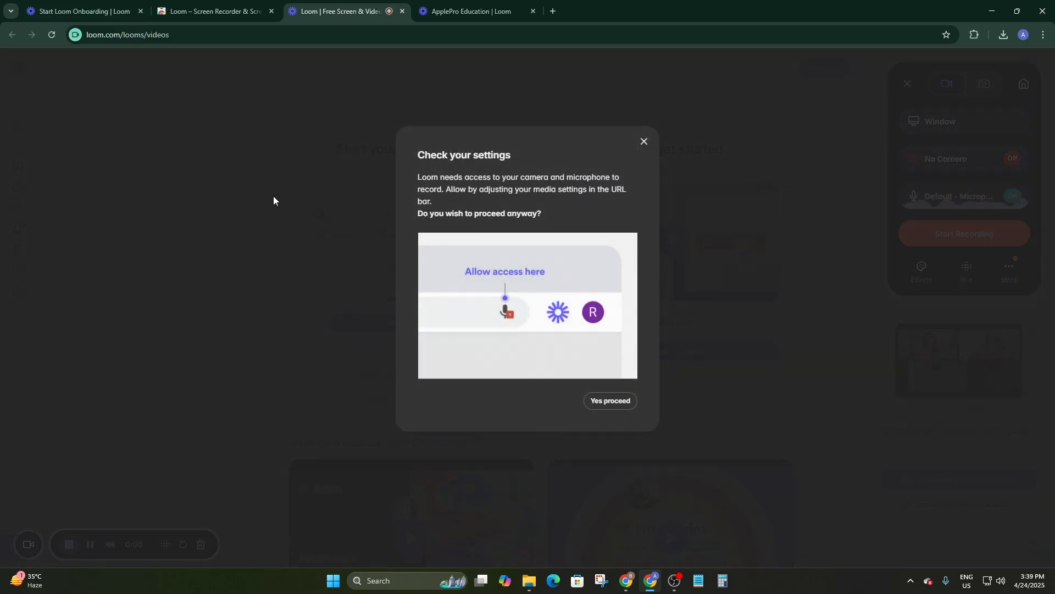
{"action": "left_click", "coordinate": [594, 407]}
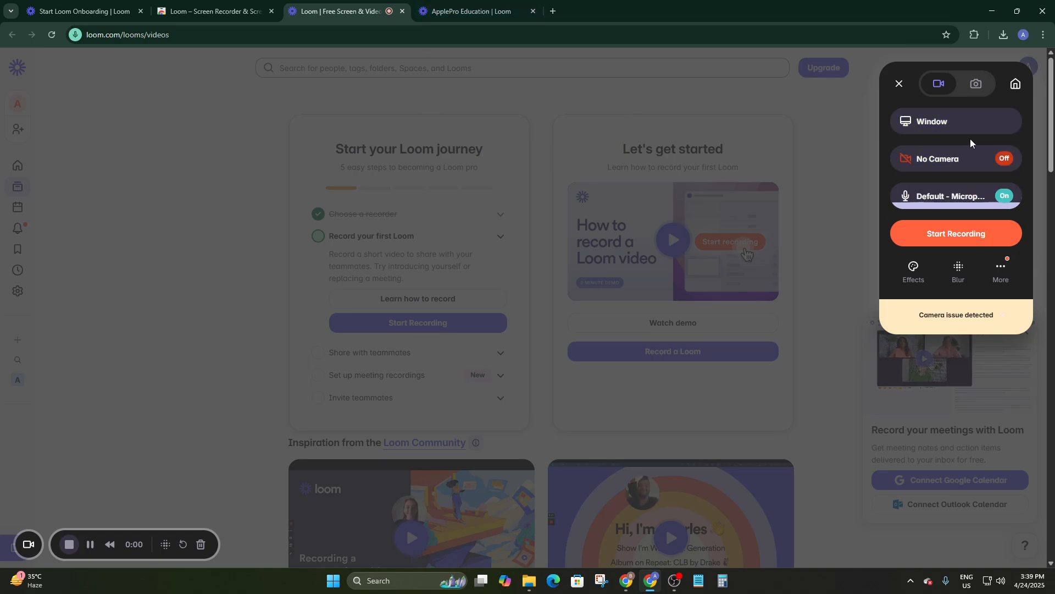
- Try Current tab as the recording source, then set the source to Full Screen
{"action": "left_click", "coordinate": [953, 127]}
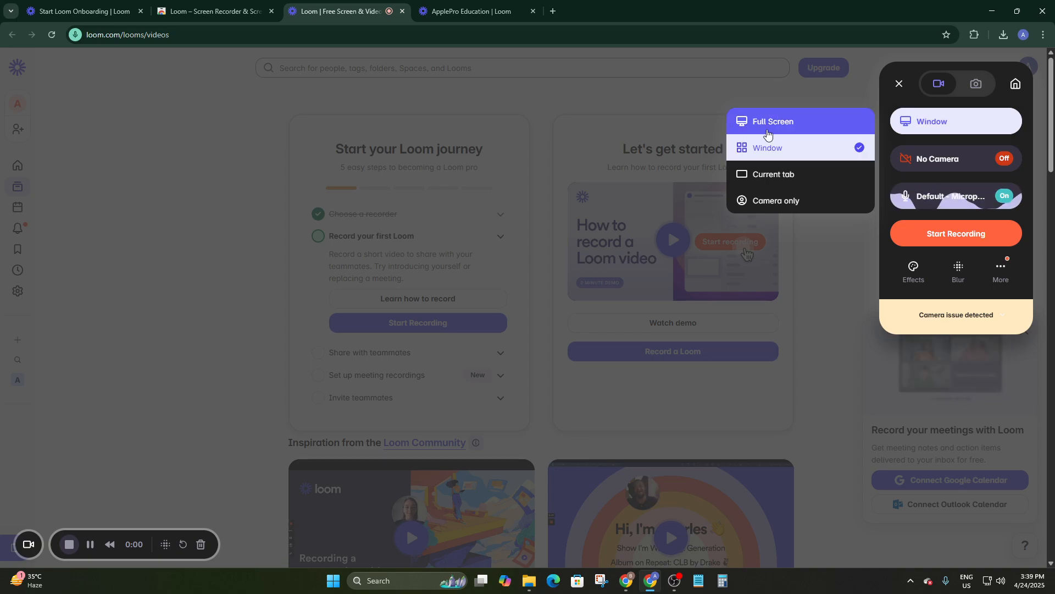
{"action": "left_click", "coordinate": [757, 182]}
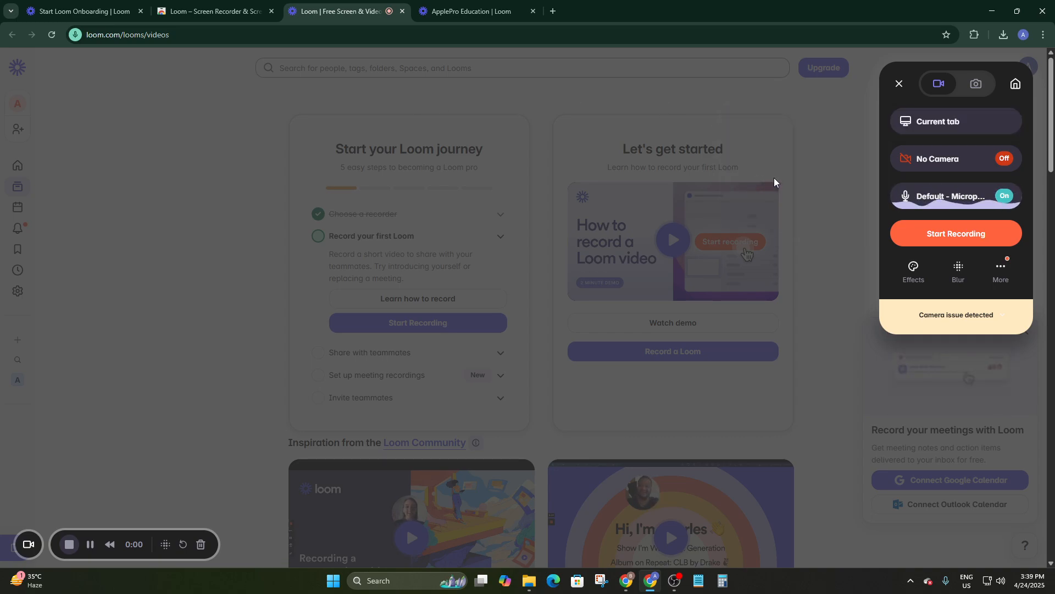
{"action": "left_click", "coordinate": [955, 122]}
{"action": "left_click", "coordinate": [787, 127]}
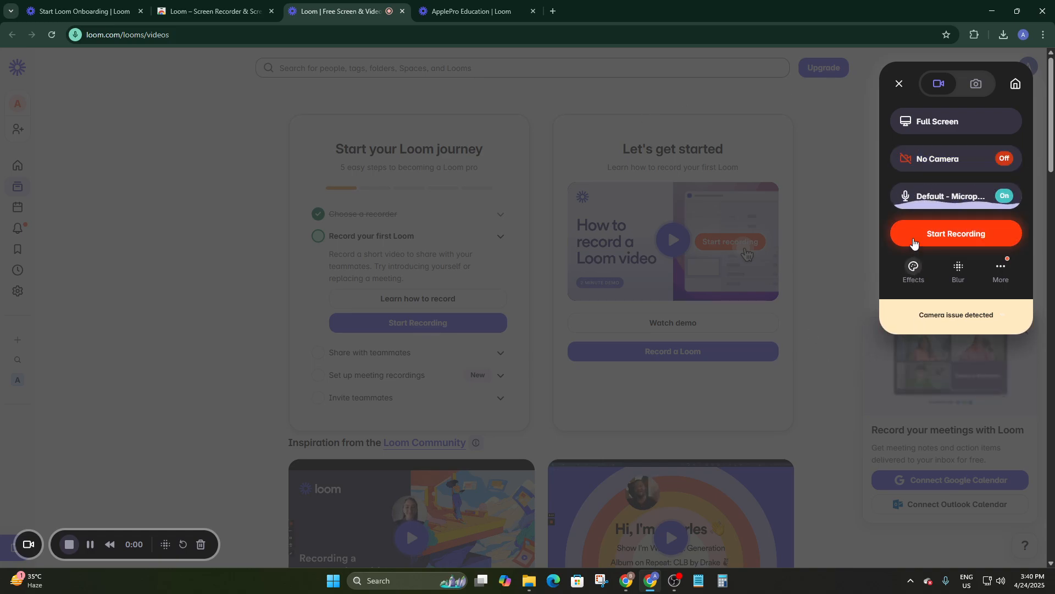
- Try the Blur and blue-orange gradient camera backgrounds, then reset the background effect to None
{"action": "left_click", "coordinate": [912, 268]}
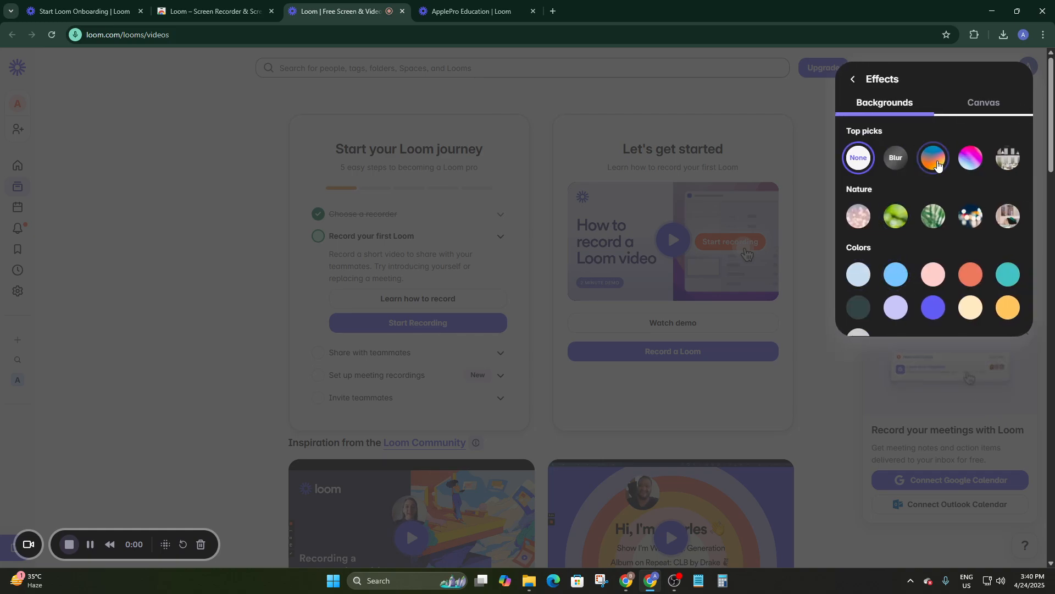
{"action": "left_click", "coordinate": [900, 164]}
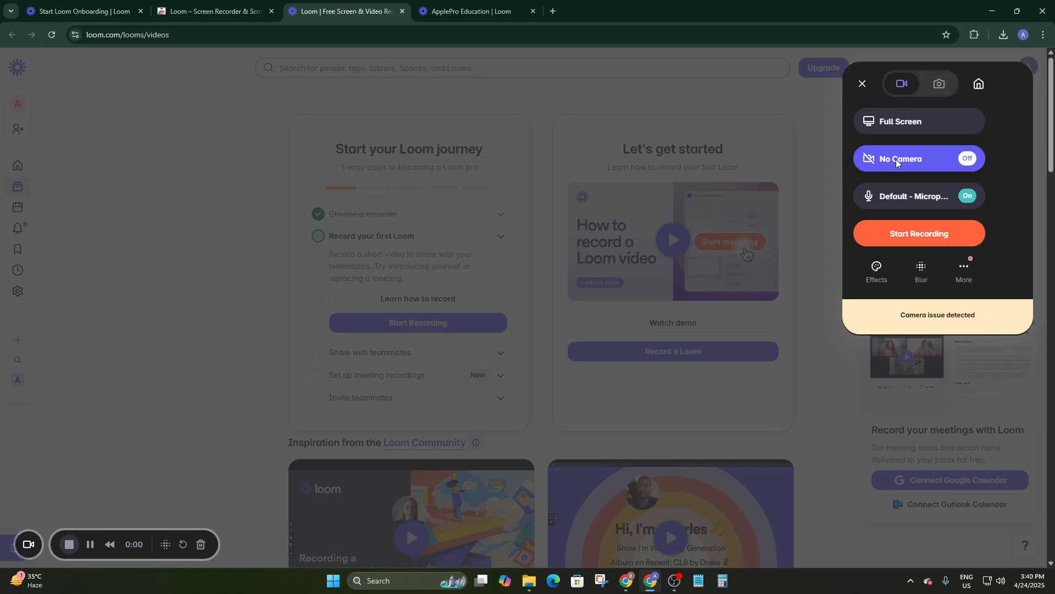
{"action": "left_click", "coordinate": [914, 268]}
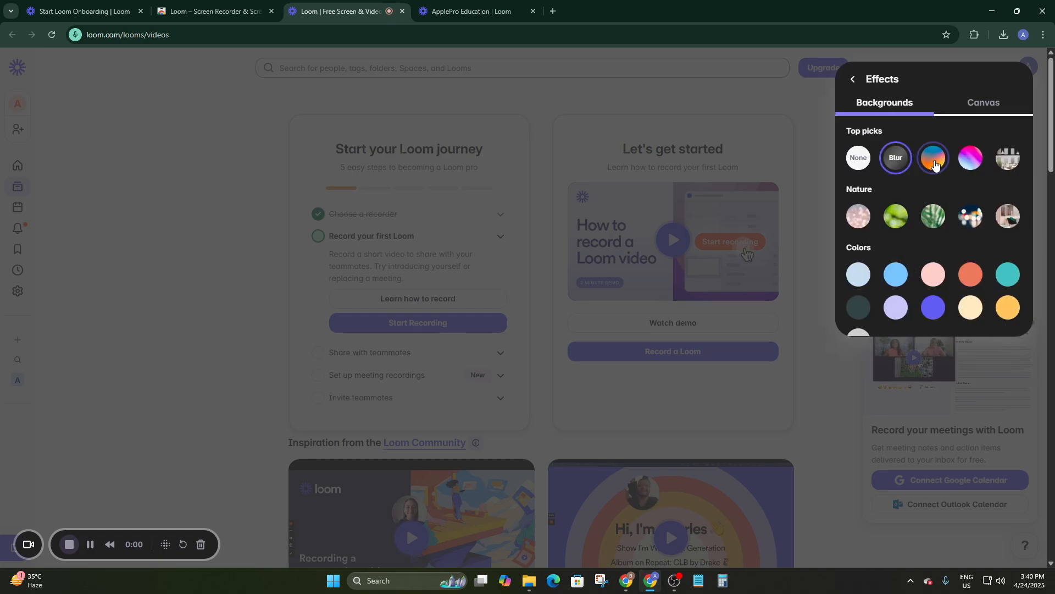
{"action": "left_click", "coordinate": [943, 160]}
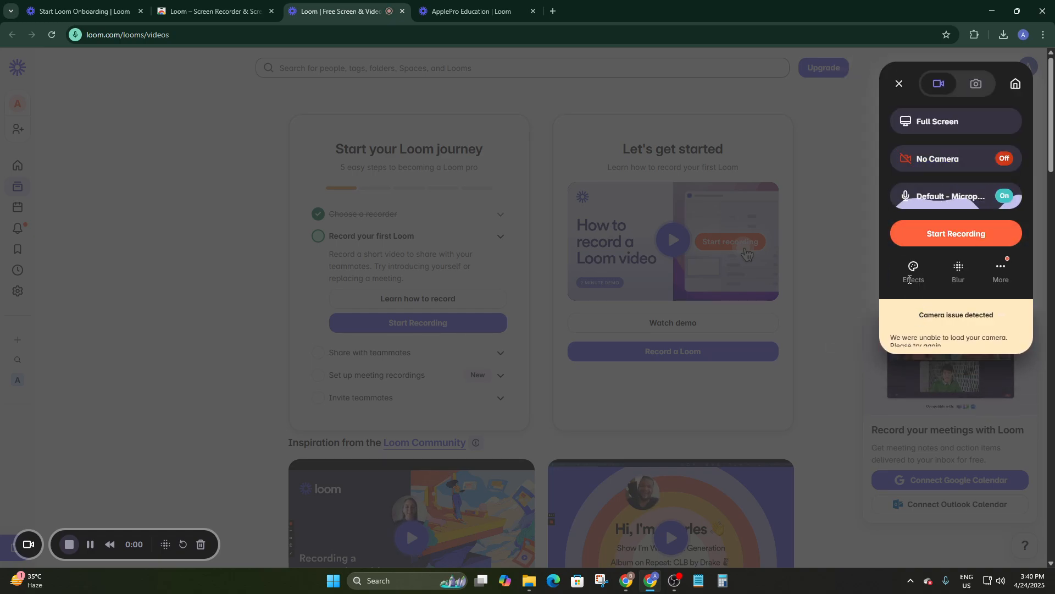
{"action": "left_click", "coordinate": [918, 270]}
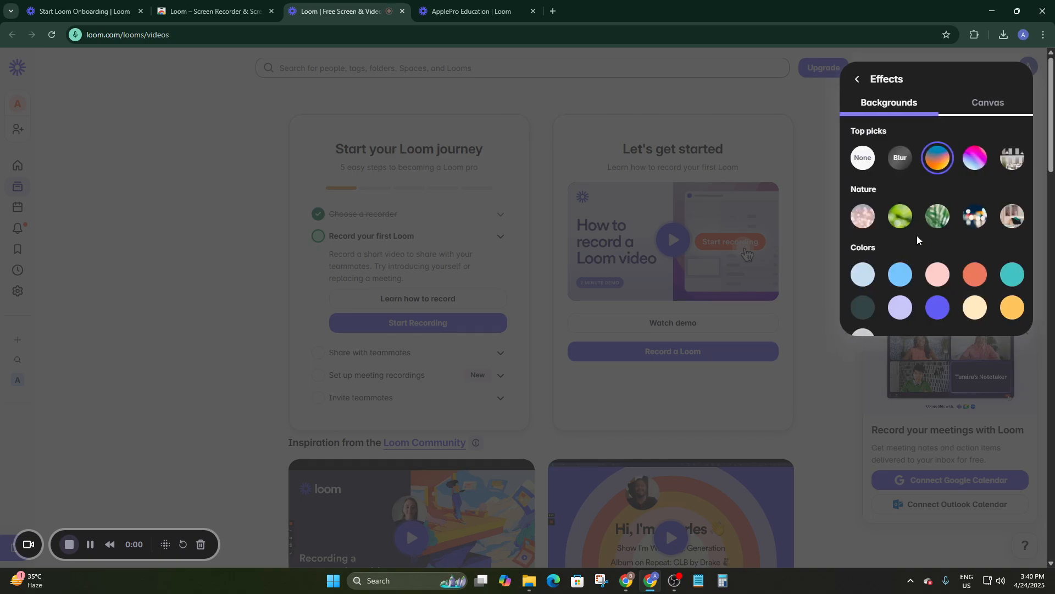
{"action": "left_click", "coordinate": [861, 158]}
- Look through the background effects and open an empty Loom canvas from the Canvas effects
{"action": "left_click", "coordinate": [914, 267]}
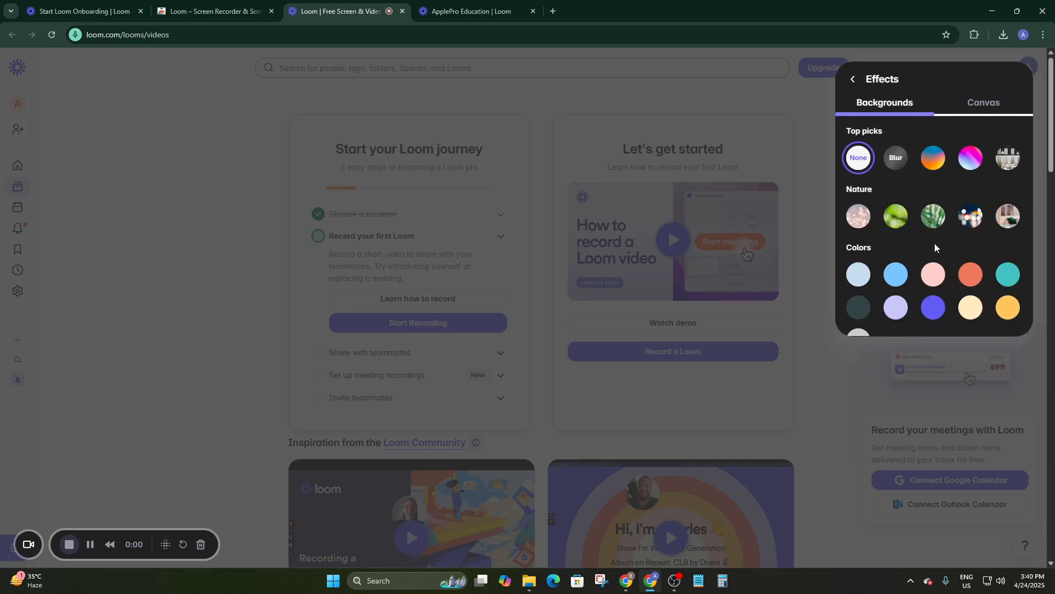
{"action": "scroll", "coordinate": [935, 242], "scroll_direction": "down", "scroll_amount": 1}
{"action": "scroll", "coordinate": [598, 350], "scroll_direction": "down", "scroll_amount": 2}
{"action": "scroll", "coordinate": [598, 350], "scroll_direction": "up", "scroll_amount": 2}
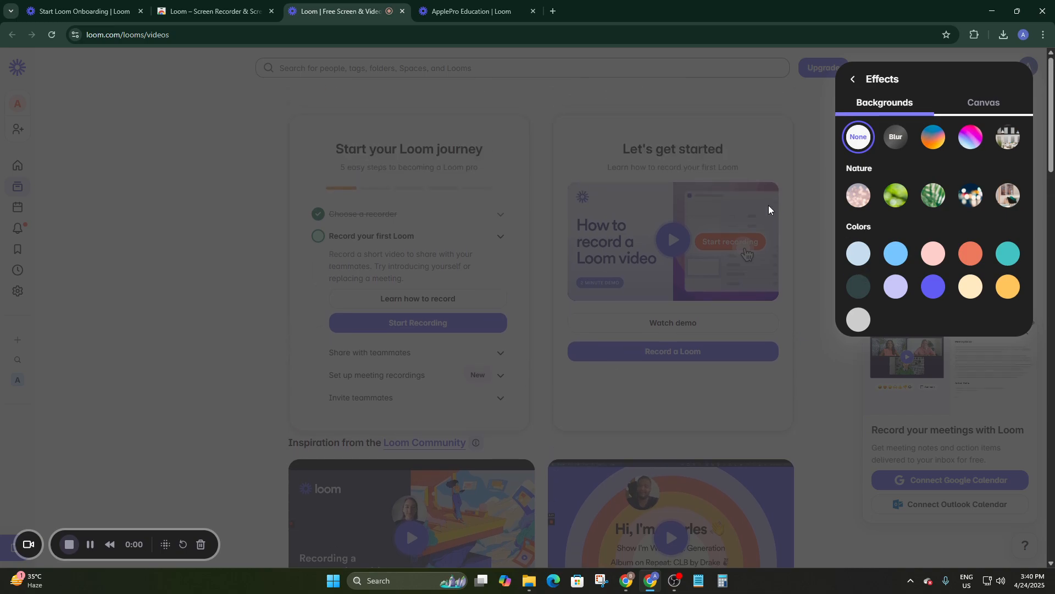
{"action": "scroll", "coordinate": [1001, 148], "scroll_direction": "up", "scroll_amount": 1}
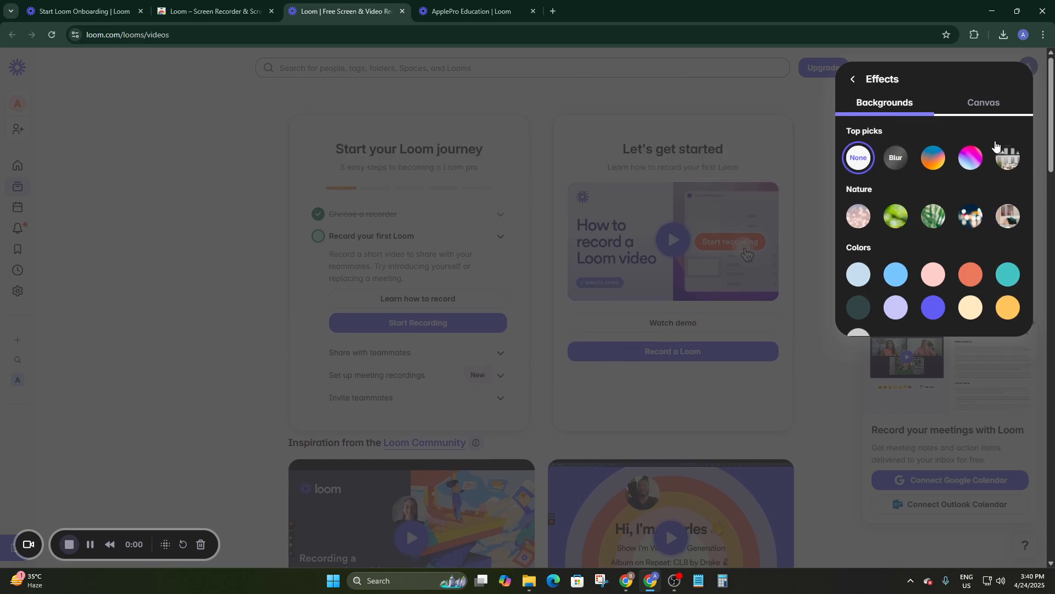
{"action": "left_click", "coordinate": [984, 102]}
{"action": "scroll", "coordinate": [959, 239], "scroll_direction": "down", "scroll_amount": 3}
{"action": "left_click", "coordinate": [880, 234]}
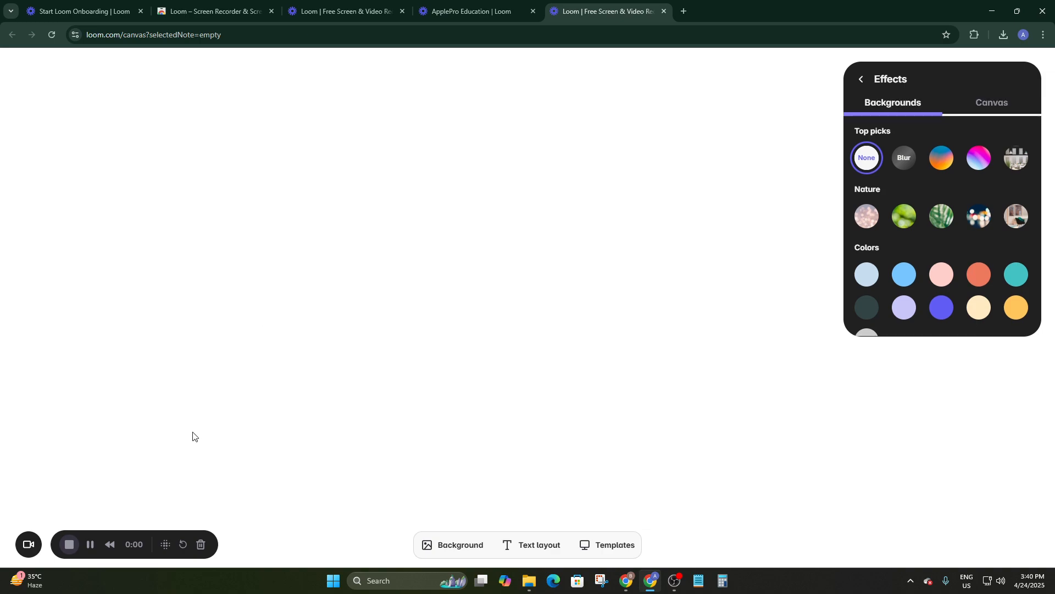
- View the canvas text layouts, then apply the pastel pink, blue and yellow gradient as the canvas background image
{"action": "left_click", "coordinate": [532, 549]}
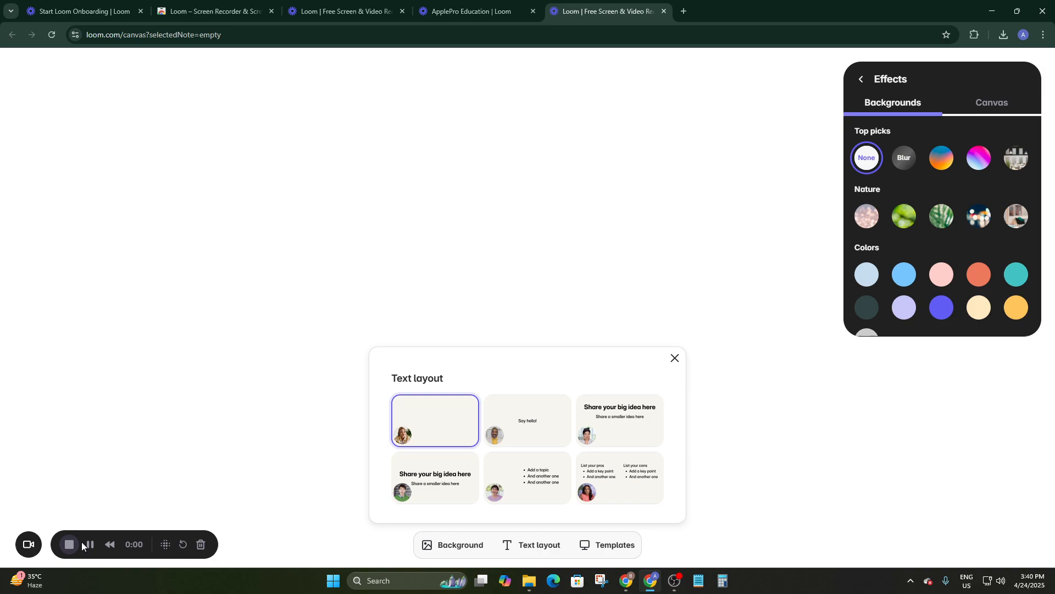
{"action": "left_click", "coordinate": [448, 546]}
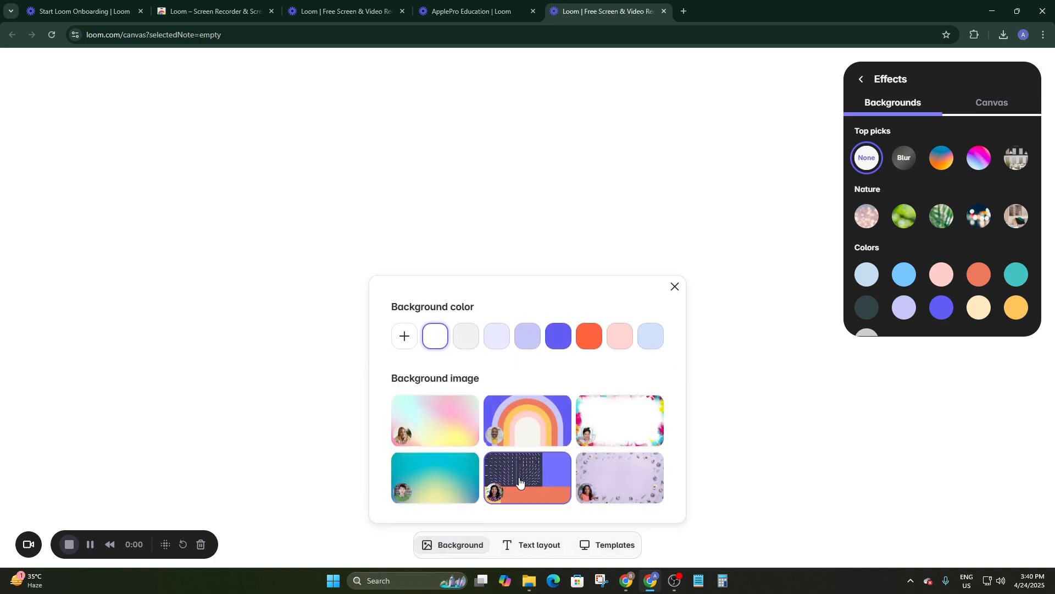
{"action": "left_click", "coordinate": [446, 426]}
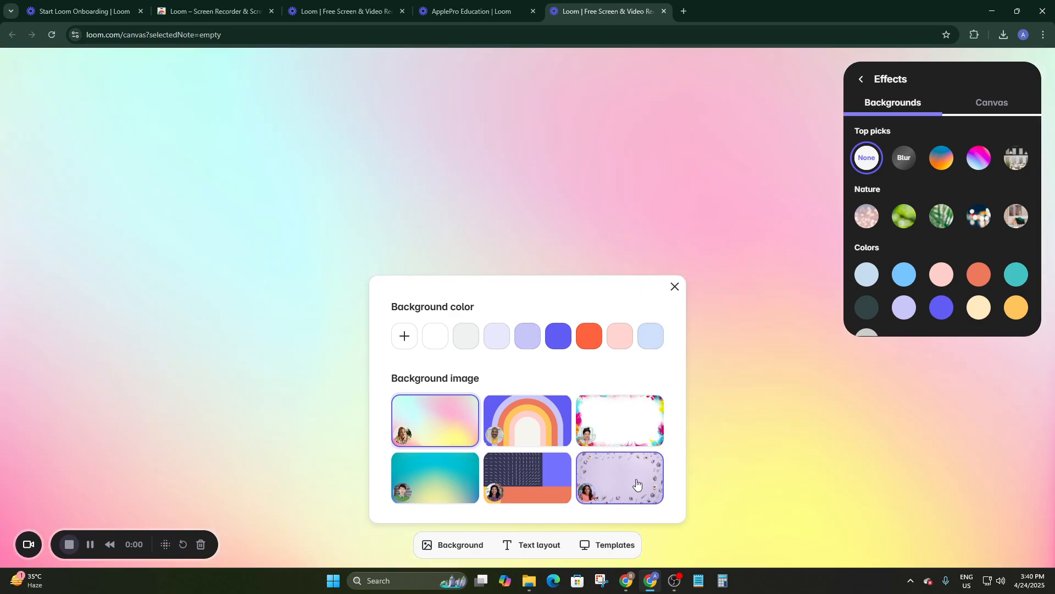
- Apply the centred "Say hello!" text layout to the canvas and enter the text "Subscribe!"
{"action": "left_click", "coordinate": [531, 545]}
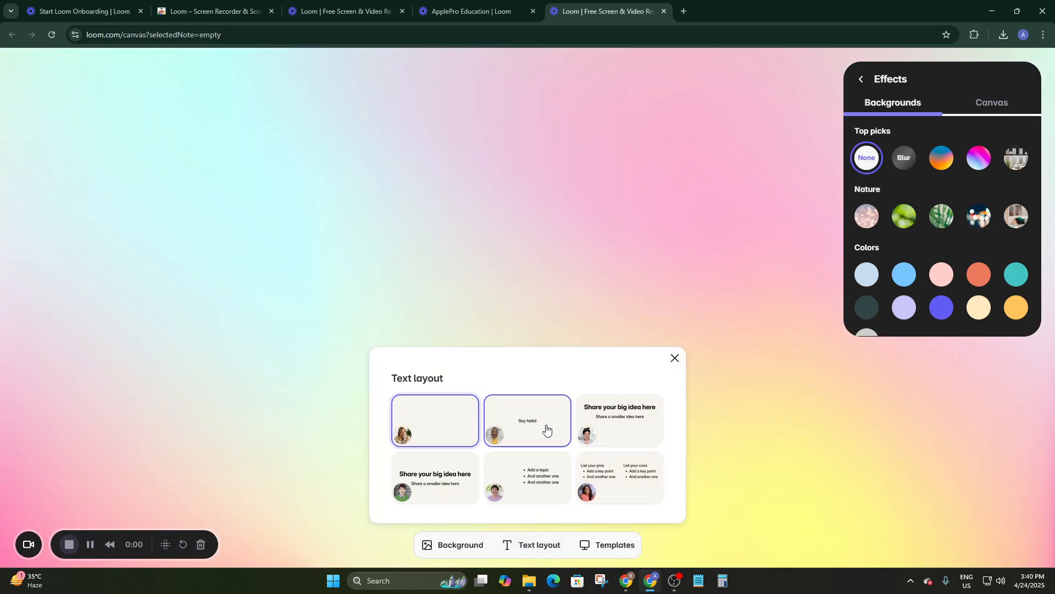
{"action": "left_click", "coordinate": [545, 430]}
{"action": "left_click", "coordinate": [548, 319]}
{"action": "double_click", "coordinate": [548, 316]}
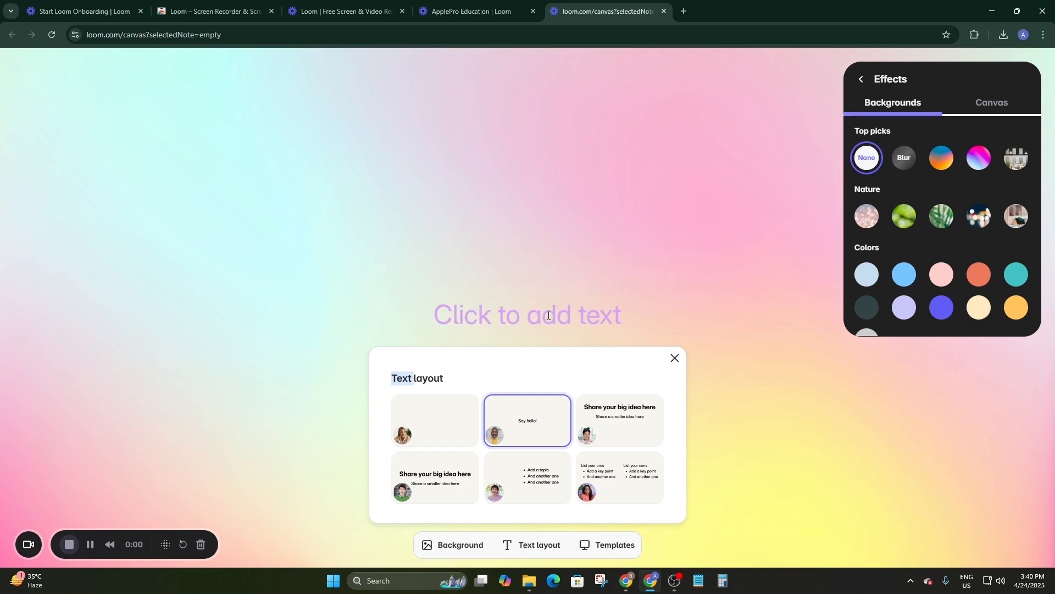
{"action": "left_click", "coordinate": [548, 316]}
{"action": "type", "text": "Subscribe"}
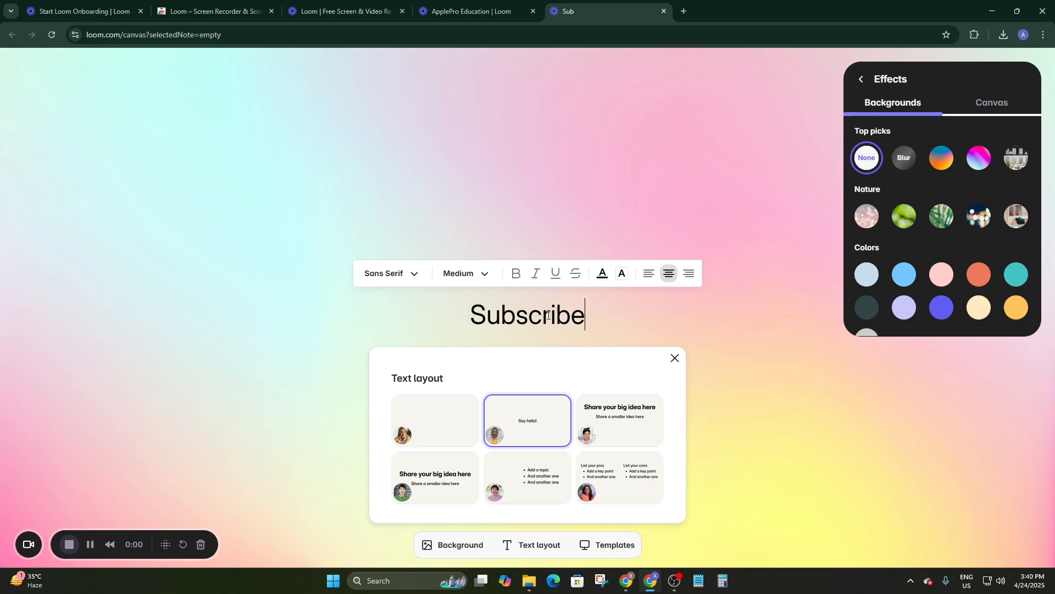
{"action": "type", "text": "!"}
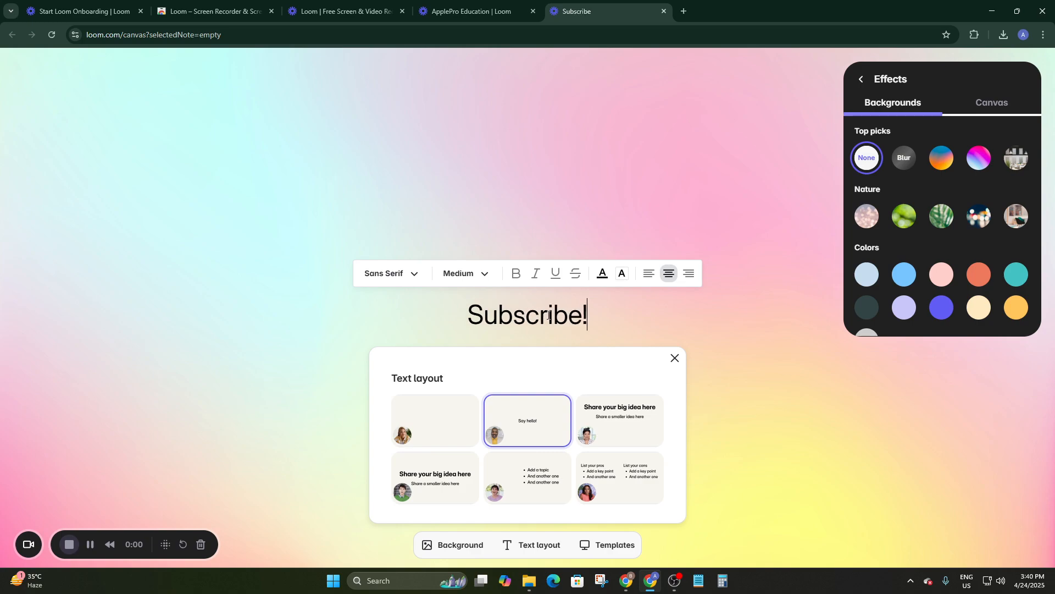
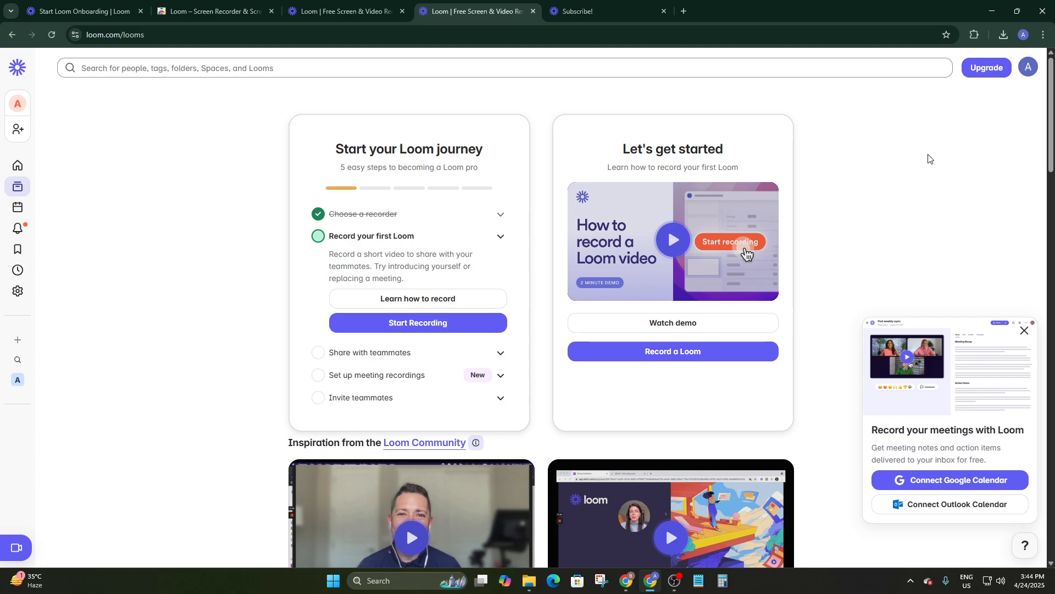
- Start a Full Screen recording with no camera from the Loom extension and continue to choosing what to share
{"action": "left_click", "coordinate": [976, 34]}
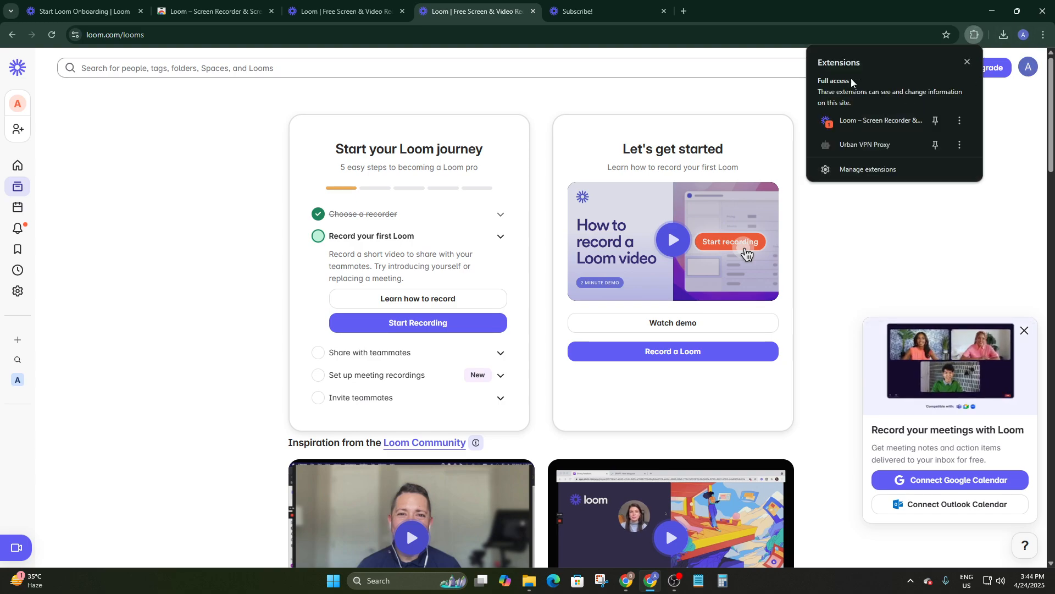
{"action": "left_click", "coordinate": [856, 124]}
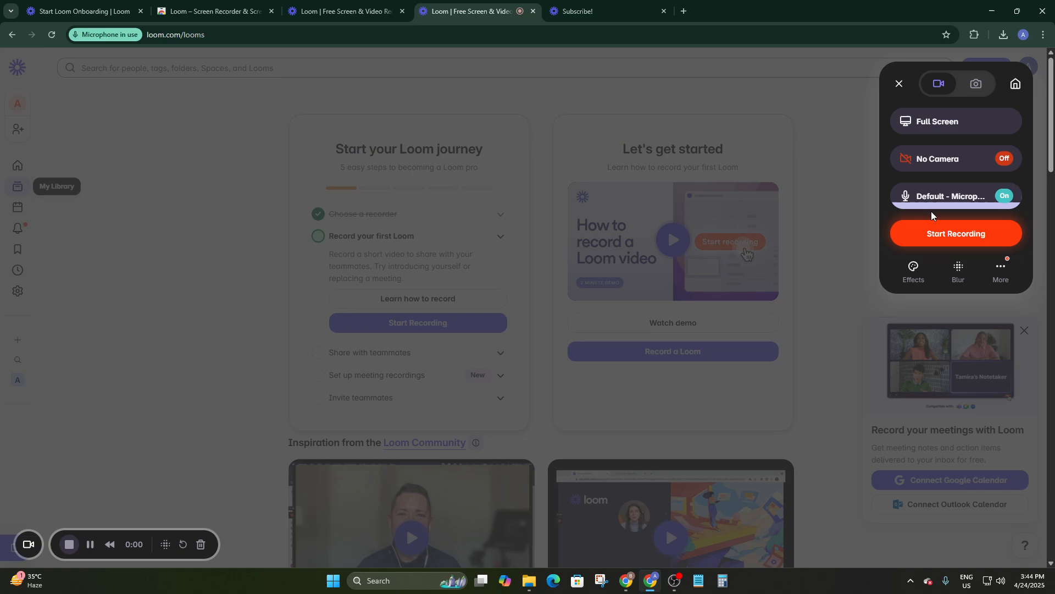
{"action": "left_click", "coordinate": [969, 236]}
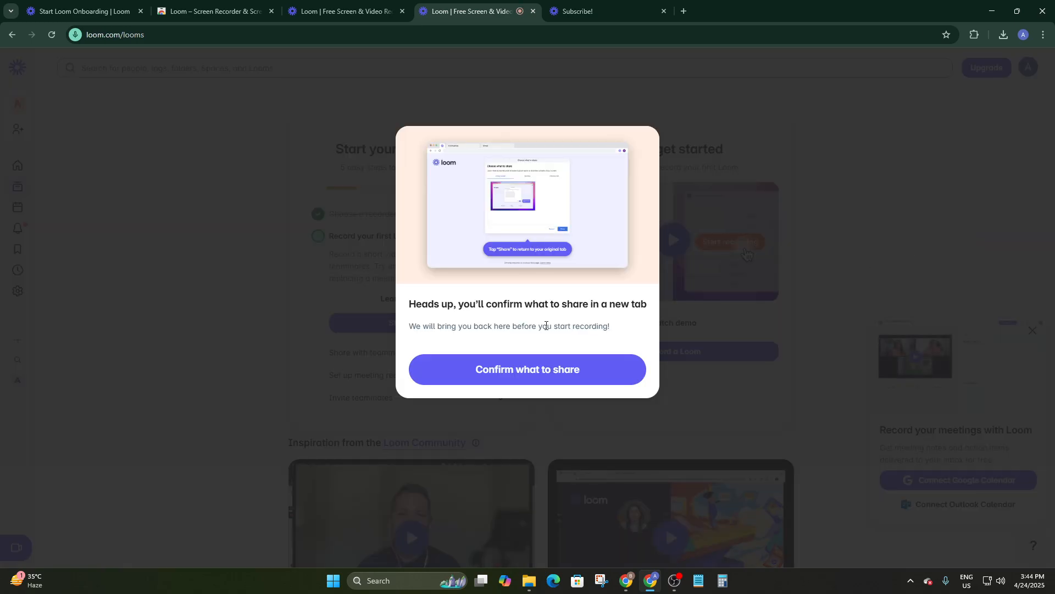
{"action": "left_click", "coordinate": [537, 380]}
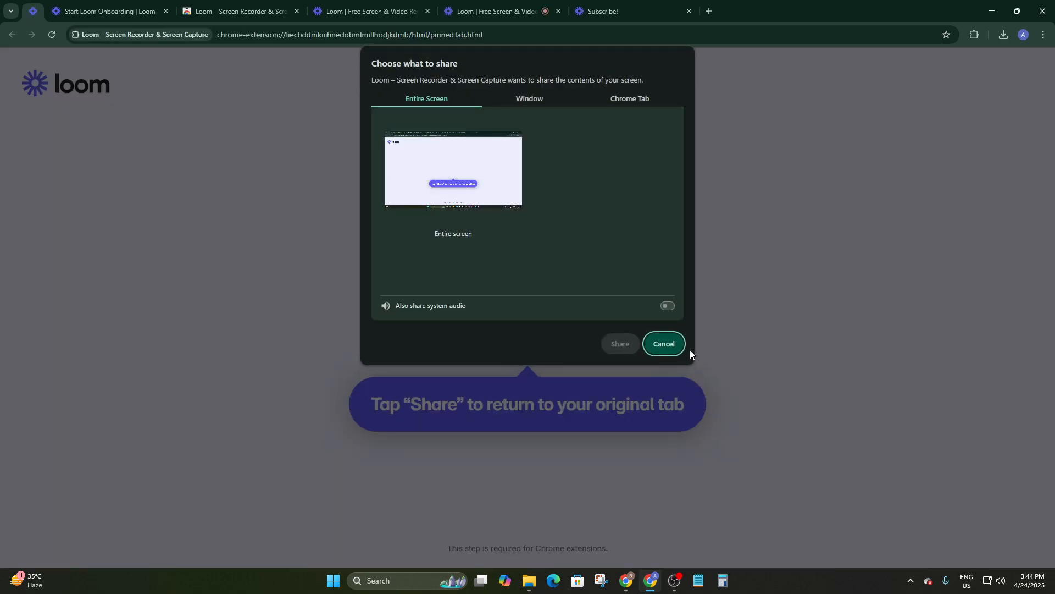
- Look at the Window and Chrome Tab sharing options, then share the entire screen to begin recording
{"action": "left_click", "coordinate": [529, 103]}
{"action": "left_click", "coordinate": [641, 102]}
{"action": "left_click", "coordinate": [433, 98]}
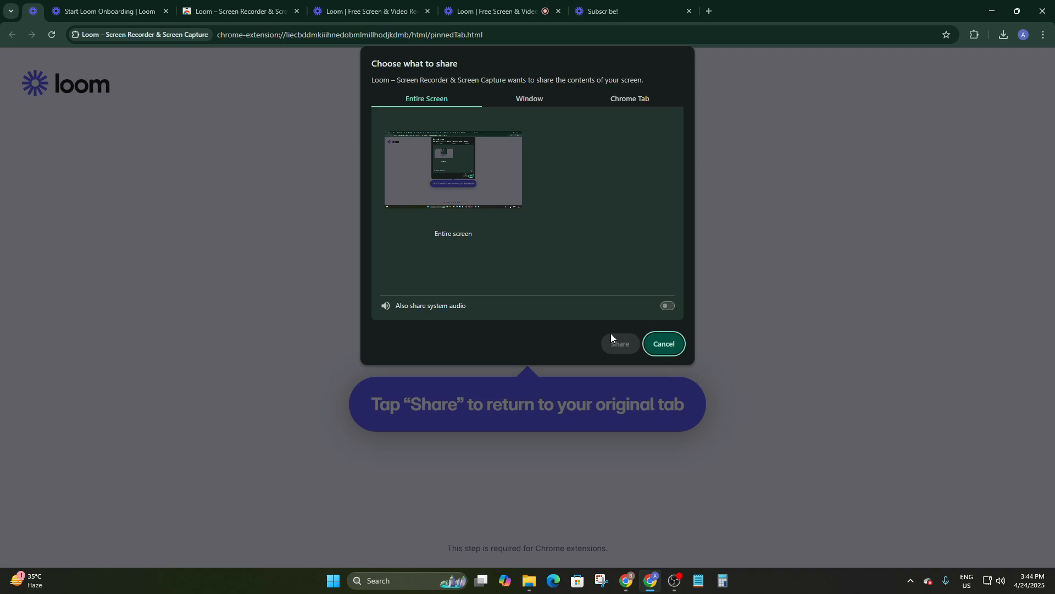
{"action": "left_click", "coordinate": [495, 195]}
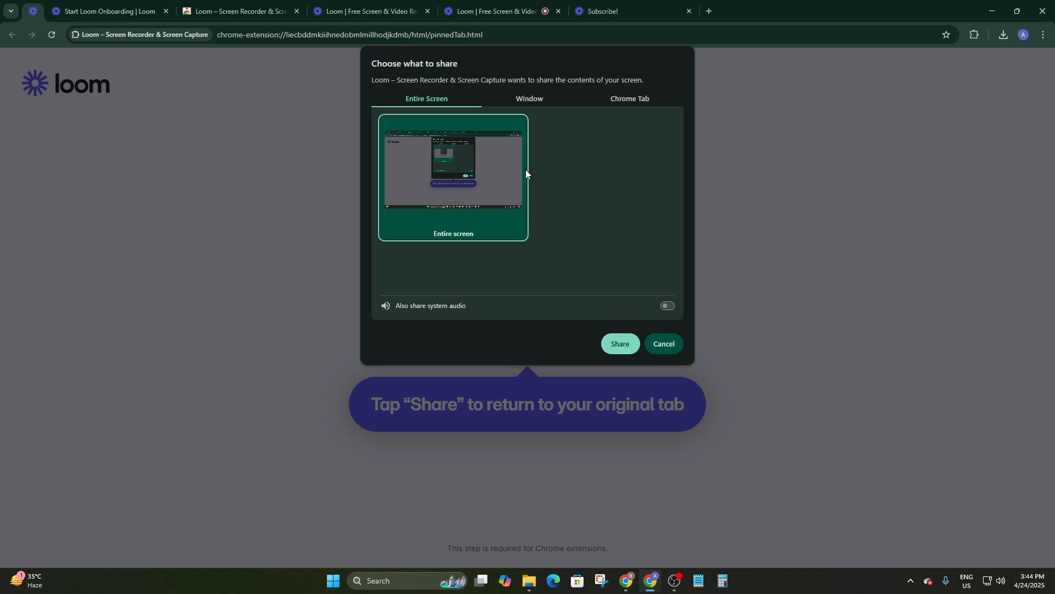
{"action": "left_click", "coordinate": [620, 344]}
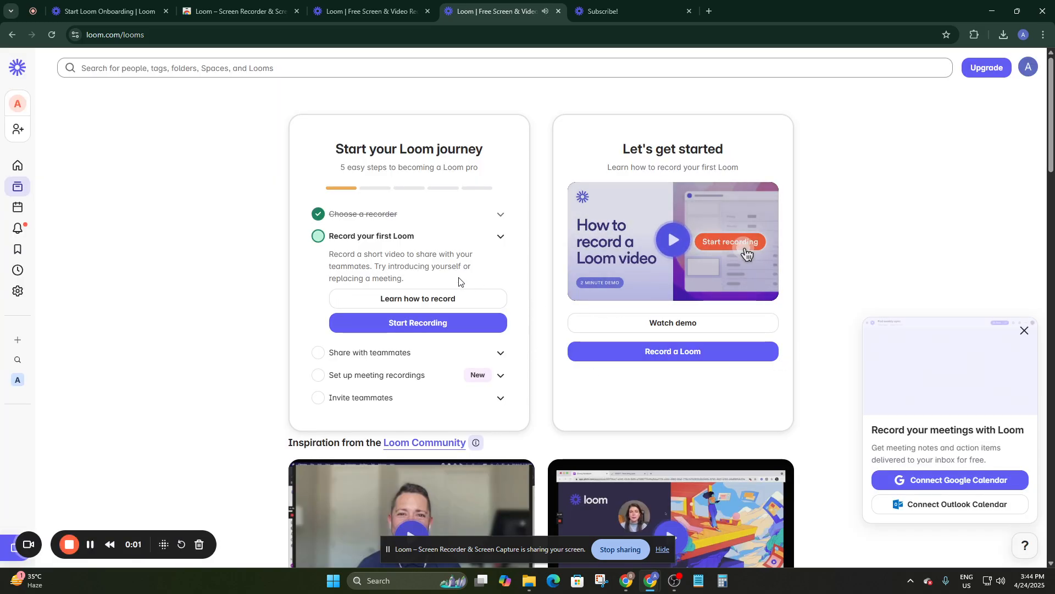
- Record some browsing of the Loom library page, pausing and resuming the recording along the way
{"action": "scroll", "coordinate": [737, 367], "scroll_direction": "down", "scroll_amount": 4}
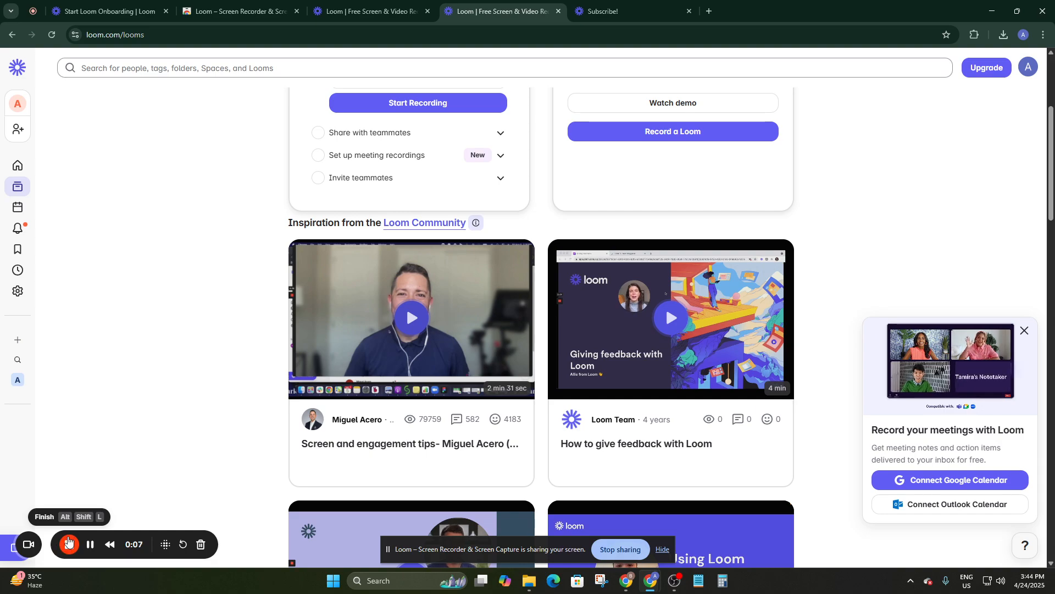
{"action": "left_click", "coordinate": [91, 545]}
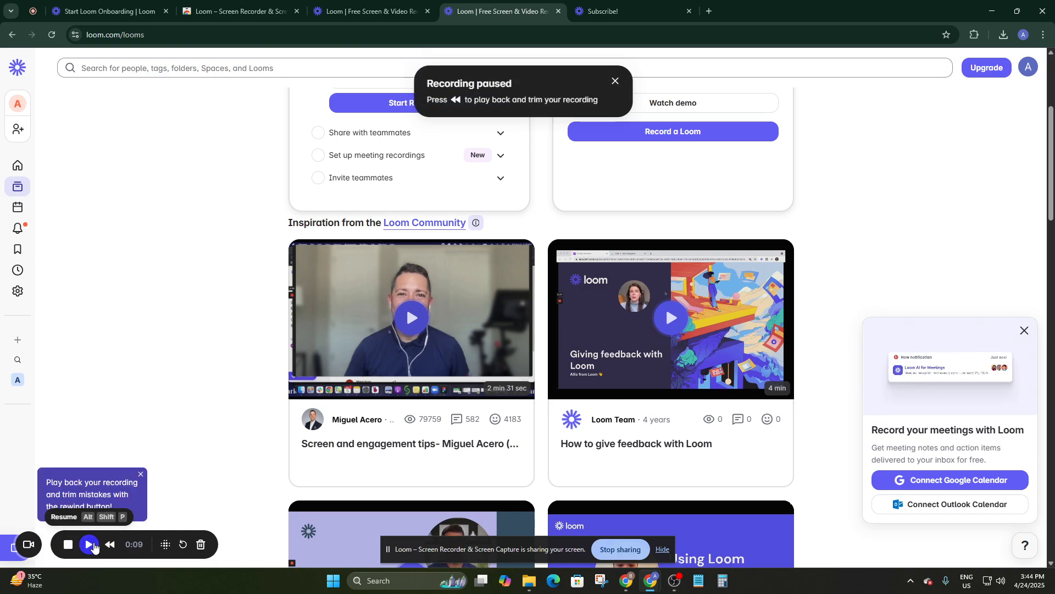
{"action": "left_click", "coordinate": [90, 544]}
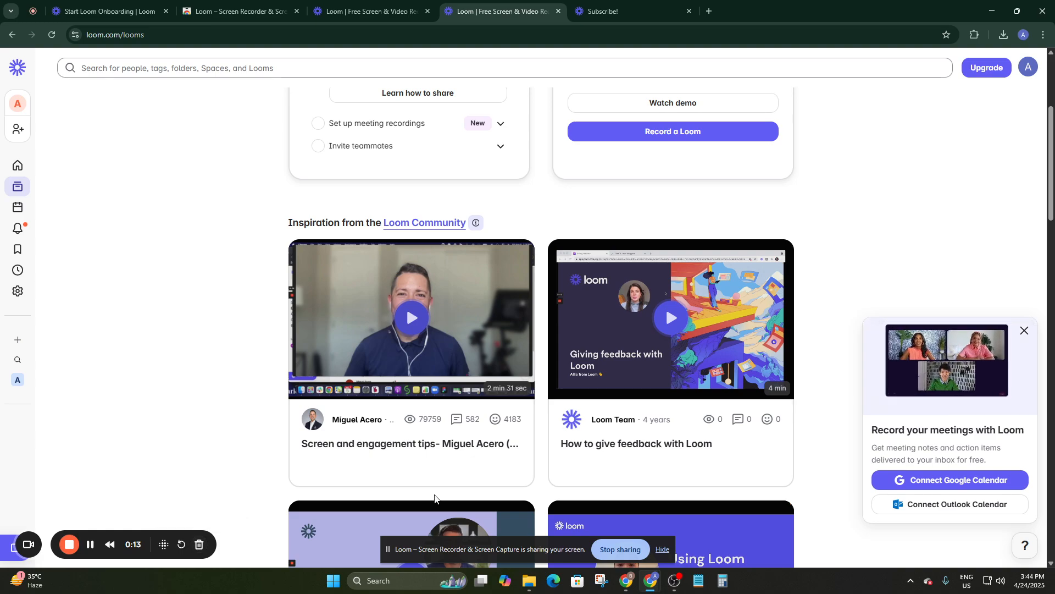
{"action": "scroll", "coordinate": [620, 381], "scroll_direction": "up", "scroll_amount": 4}
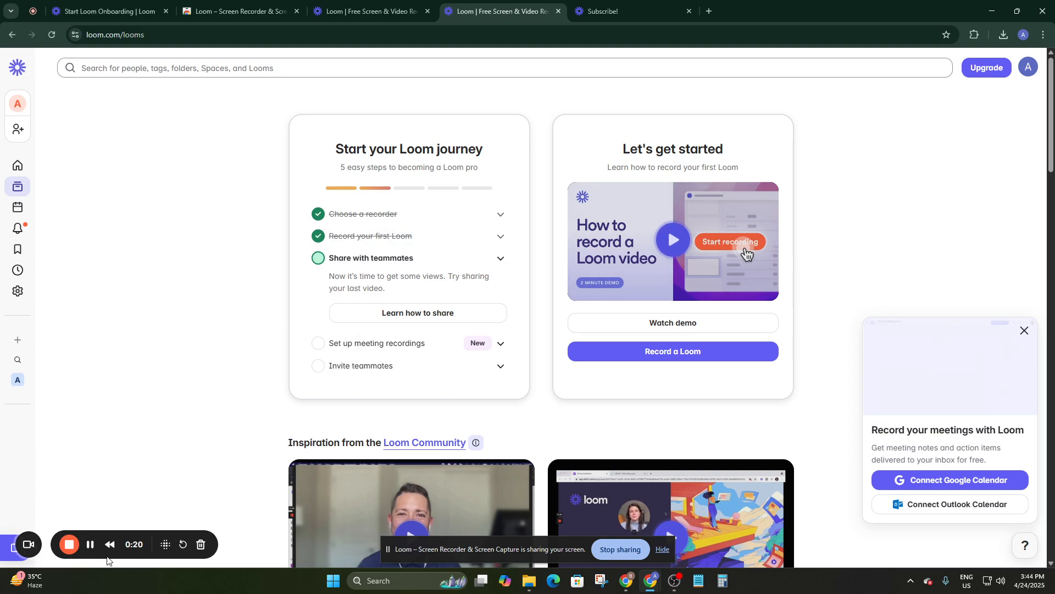
- Open the blur tool during the recording and look over the library page elements that can be blurred
{"action": "left_click", "coordinate": [165, 545]}
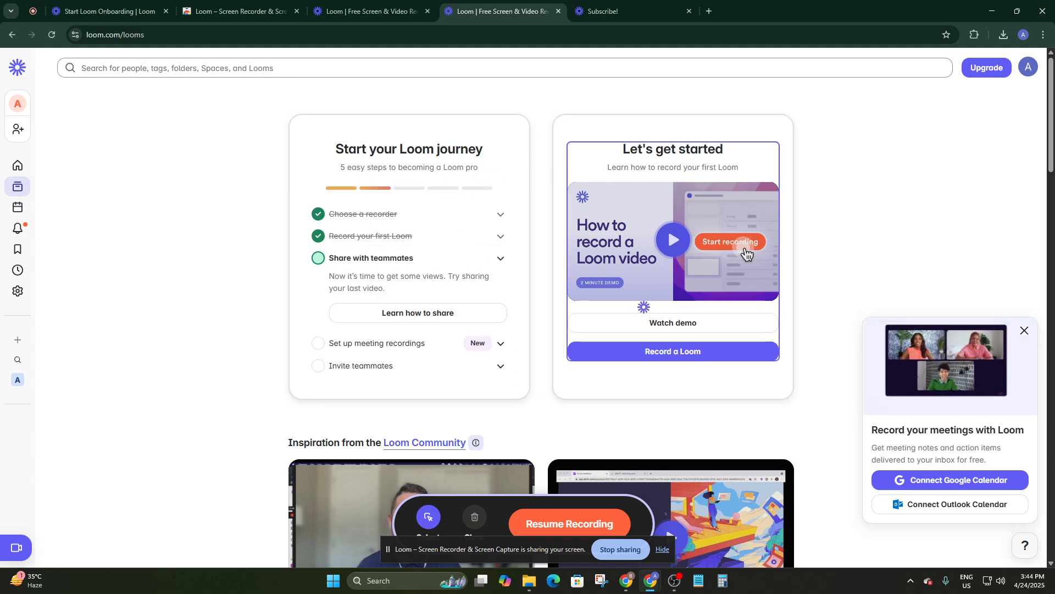
{"action": "scroll", "coordinate": [653, 330], "scroll_direction": "down", "scroll_amount": 3}
{"action": "scroll", "coordinate": [547, 362], "scroll_direction": "up", "scroll_amount": 3}
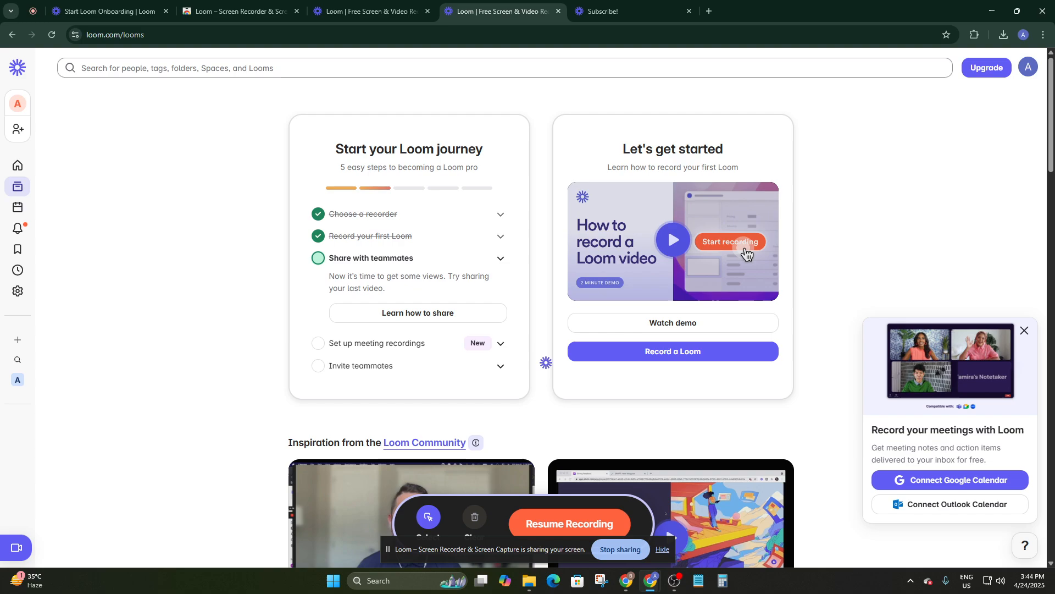
{"action": "scroll", "coordinate": [409, 275], "scroll_direction": "down", "scroll_amount": 9}
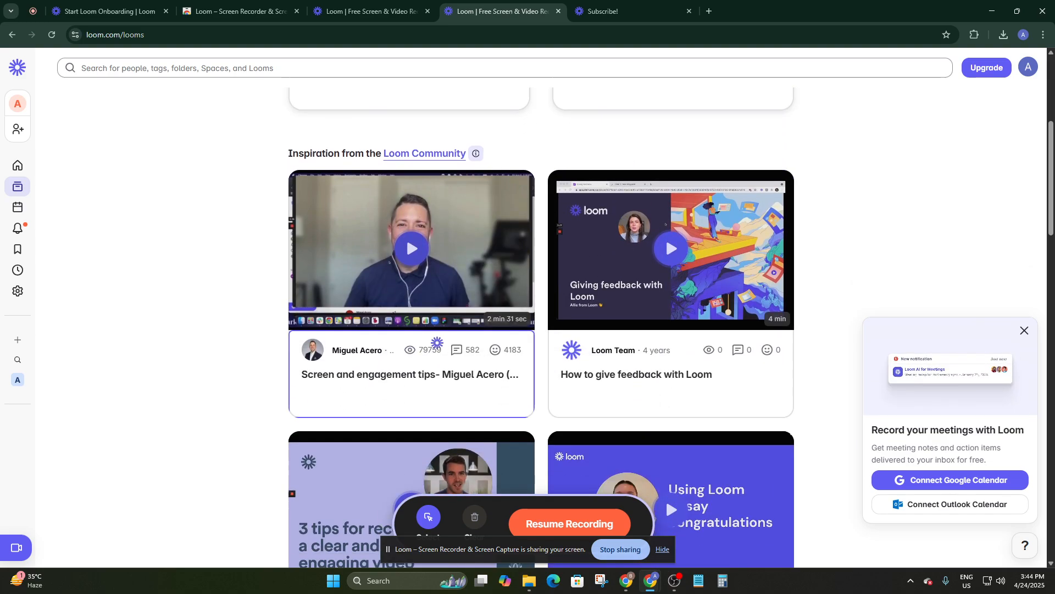
{"action": "scroll", "coordinate": [474, 344], "scroll_direction": "up", "scroll_amount": 5}
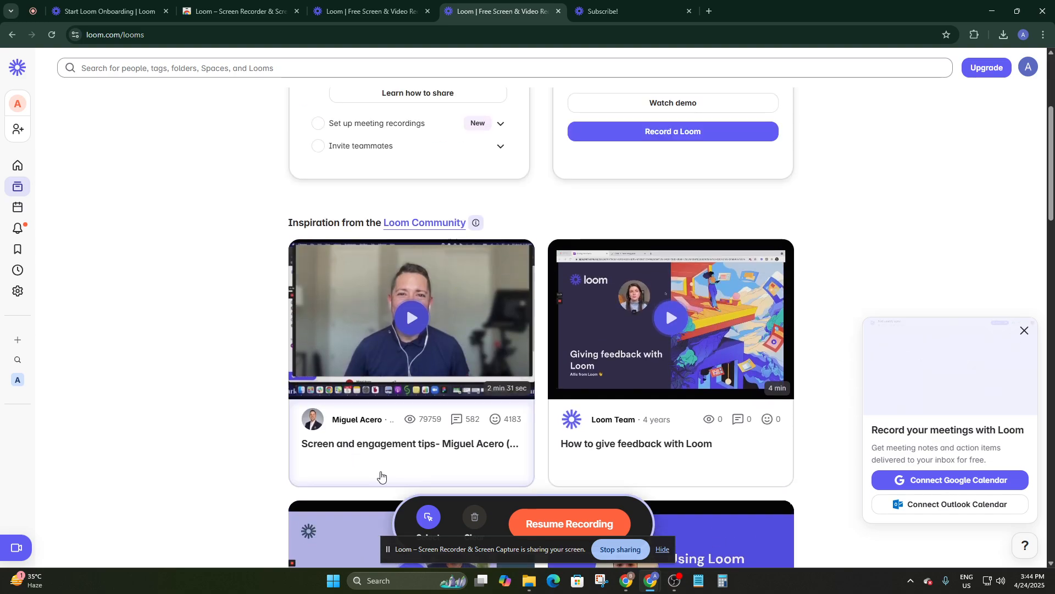
{"action": "scroll", "coordinate": [459, 440], "scroll_direction": "down", "scroll_amount": 1}
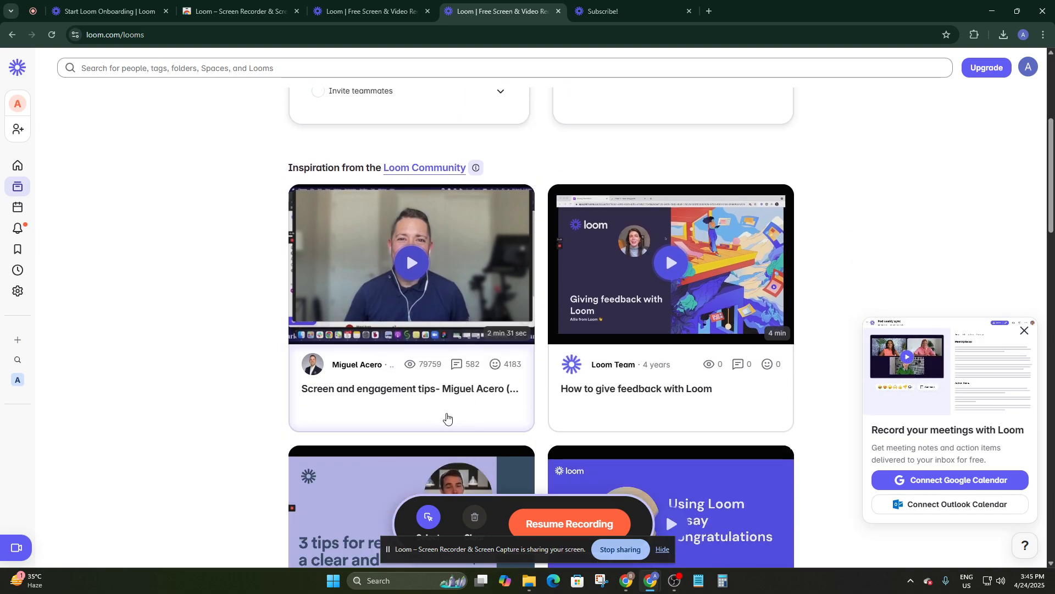
{"action": "scroll", "coordinate": [454, 403], "scroll_direction": "up", "scroll_amount": 5}
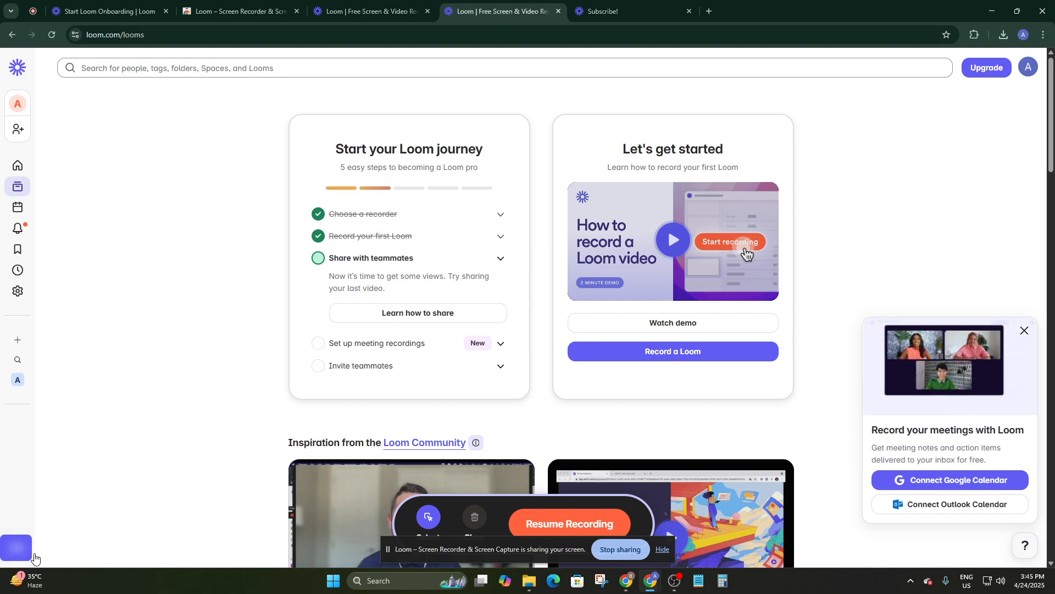
- Check the recording and canvas tabs, then end the recording with the Loom extension from the library page
{"action": "left_click", "coordinate": [32, 13]}
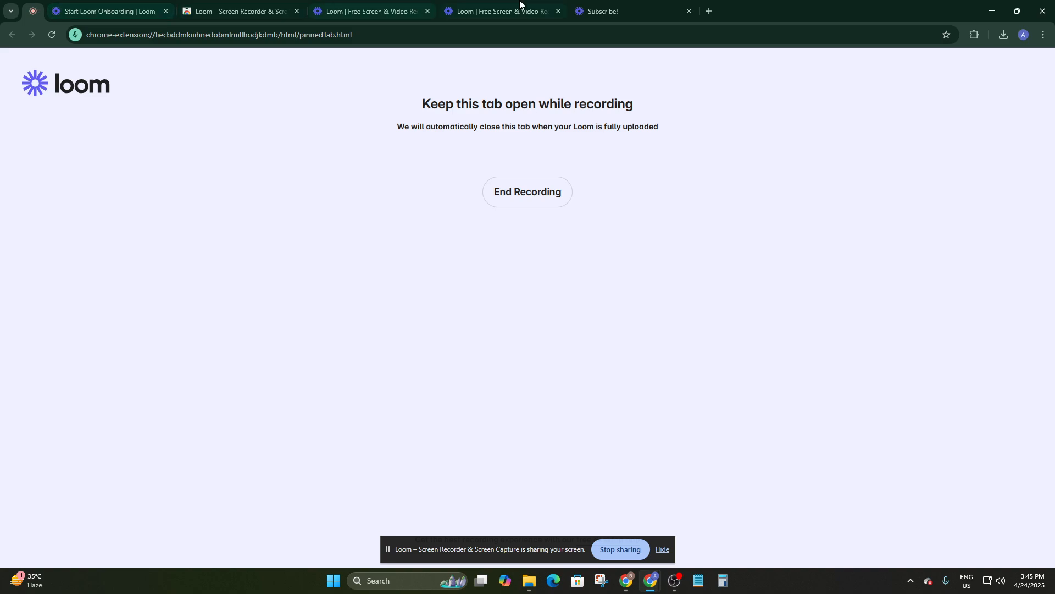
{"action": "left_click", "coordinate": [625, 9]}
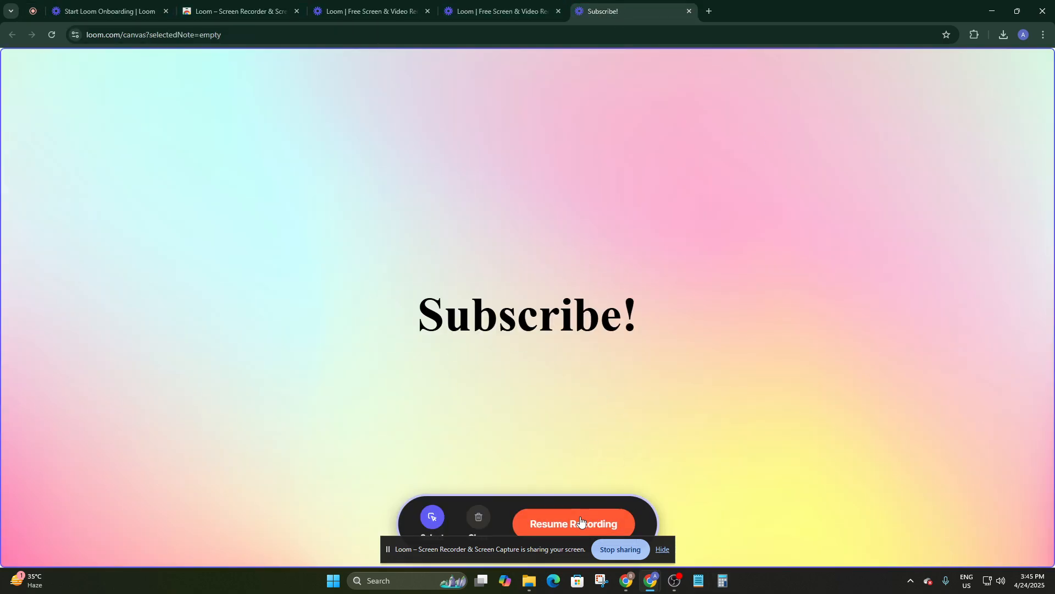
{"action": "left_click", "coordinate": [497, 11]}
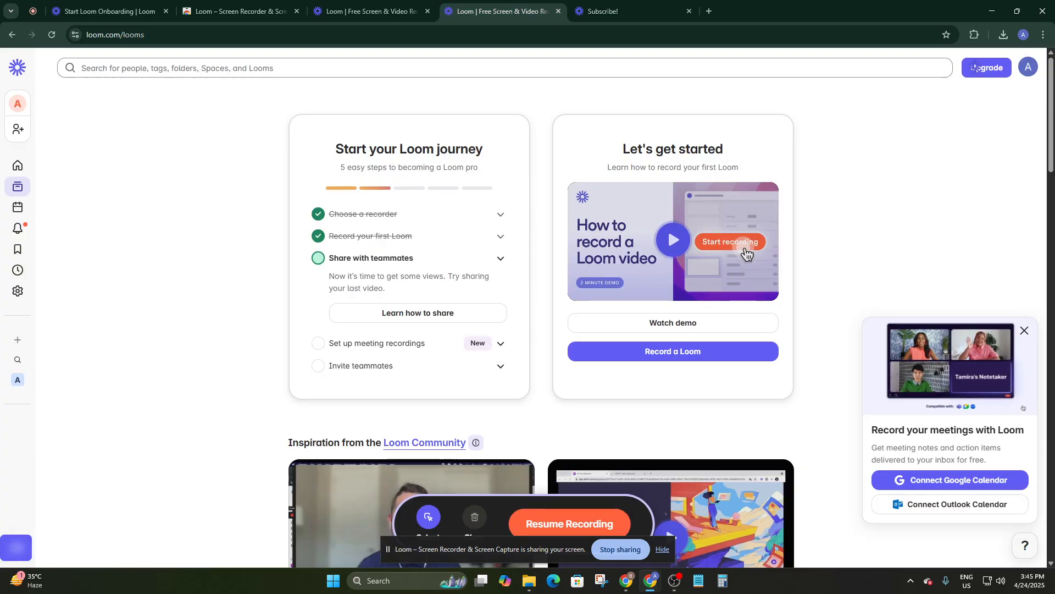
{"action": "left_click", "coordinate": [974, 35]}
{"action": "left_click", "coordinate": [850, 138]}
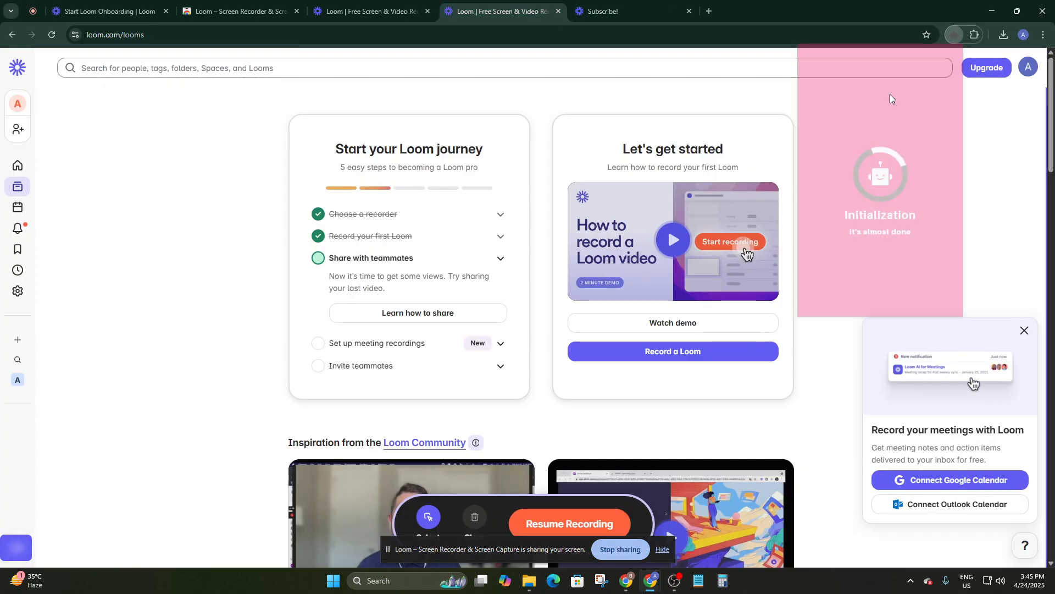
{"action": "left_click", "coordinate": [958, 35]}
{"action": "left_click", "coordinate": [975, 35]}
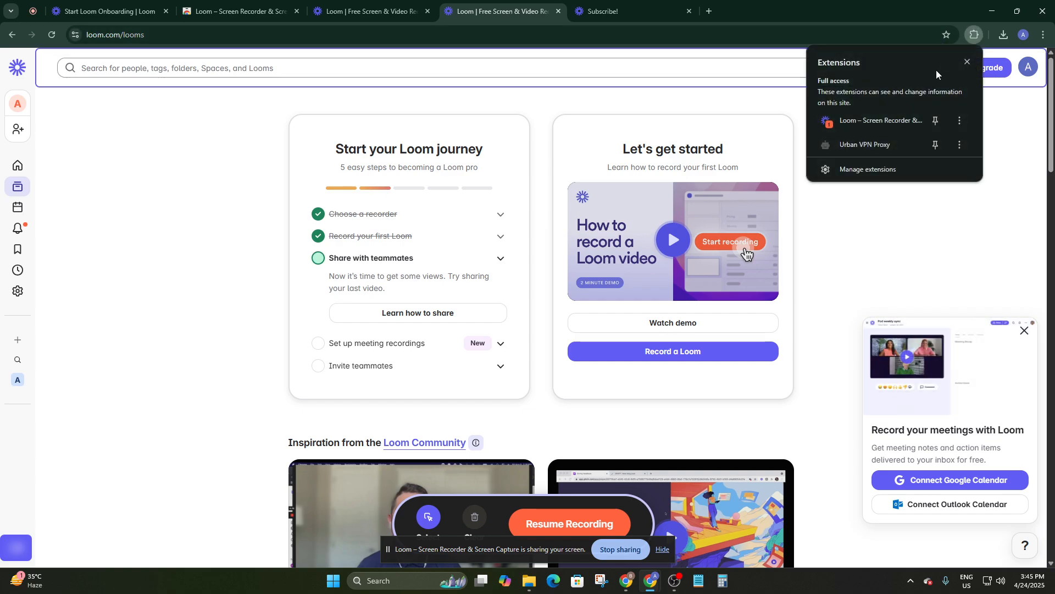
{"action": "left_click", "coordinate": [899, 120]}
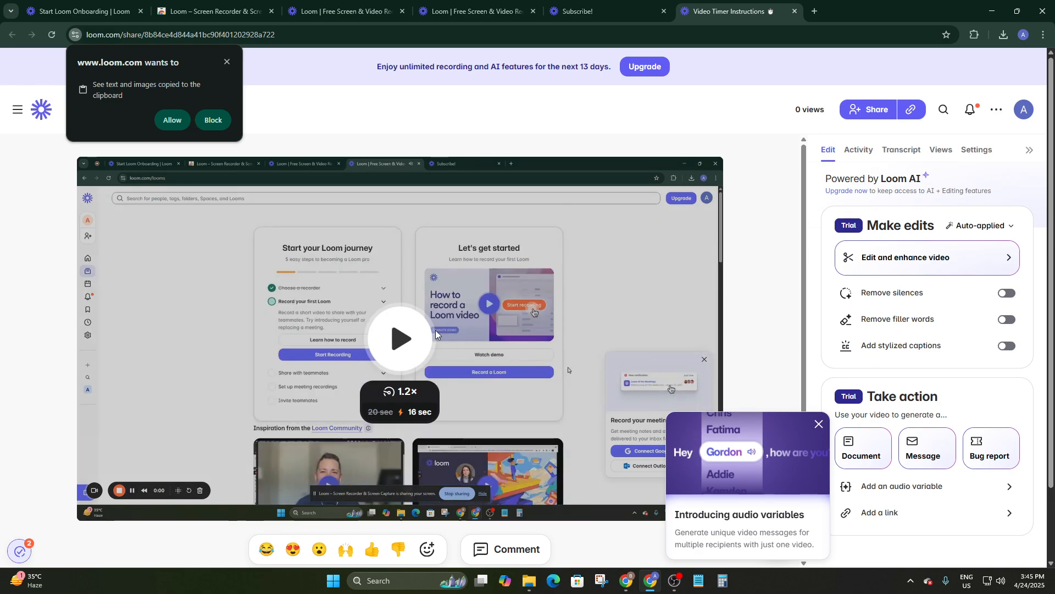
- Briefly play the finished recording, dismissing the clipboard permission request, and look over the video page and its AI options
{"action": "left_click", "coordinate": [440, 337]}
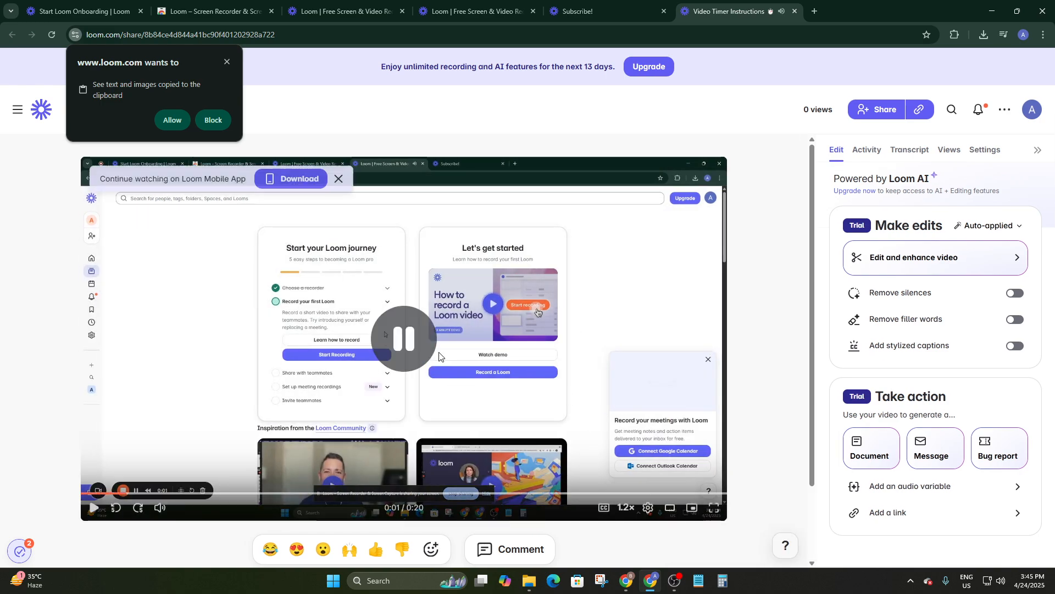
{"action": "left_click", "coordinate": [227, 61]}
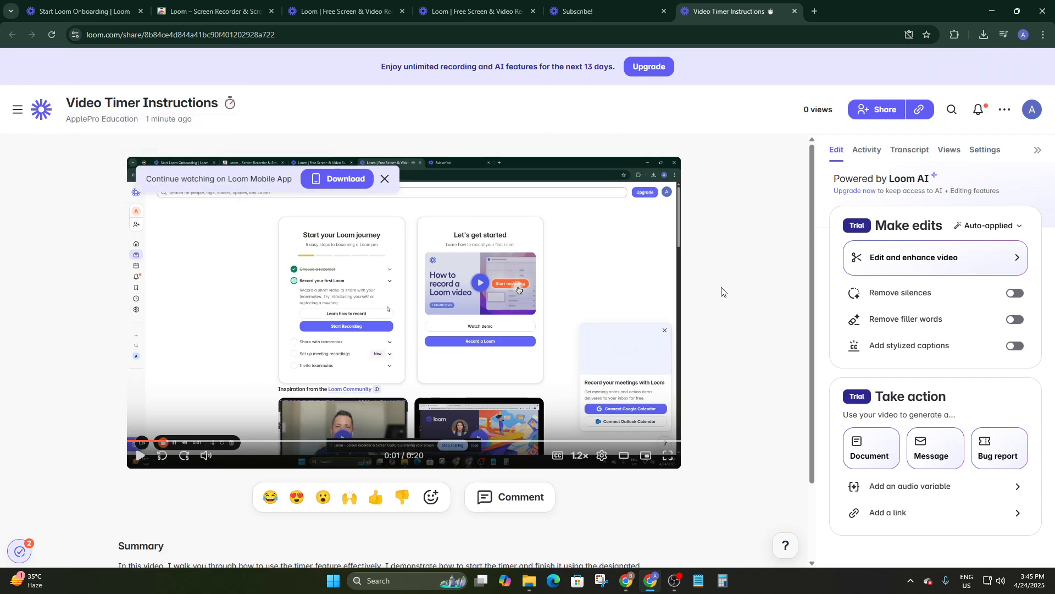
{"action": "scroll", "coordinate": [440, 391], "scroll_direction": "down", "scroll_amount": 2}
{"action": "scroll", "coordinate": [588, 351], "scroll_direction": "up", "scroll_amount": 2}
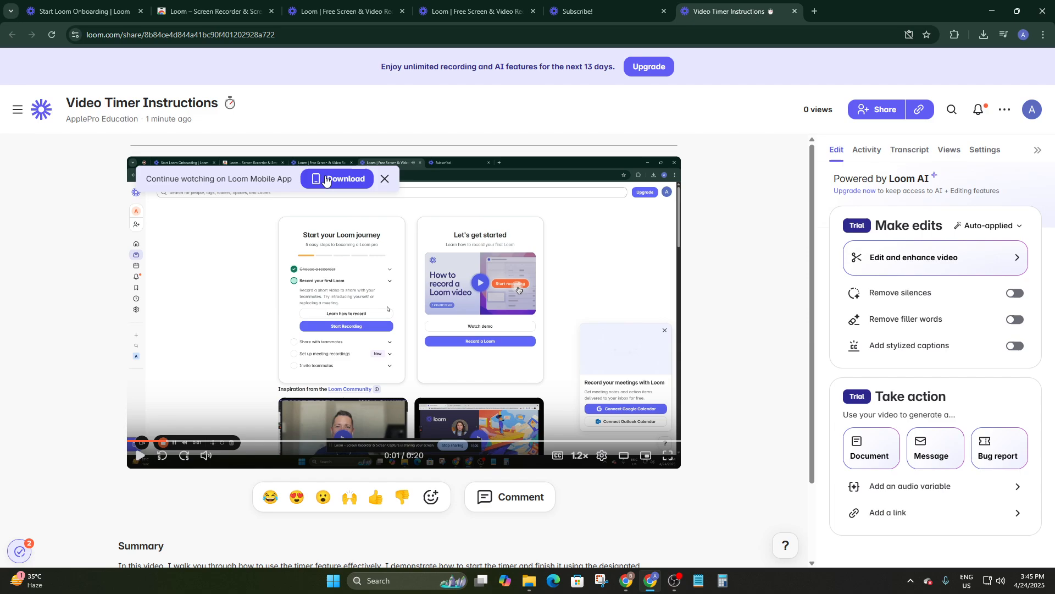
{"action": "scroll", "coordinate": [499, 309], "scroll_direction": "down", "scroll_amount": 1}
{"action": "scroll", "coordinate": [780, 373], "scroll_direction": "up", "scroll_amount": 1}
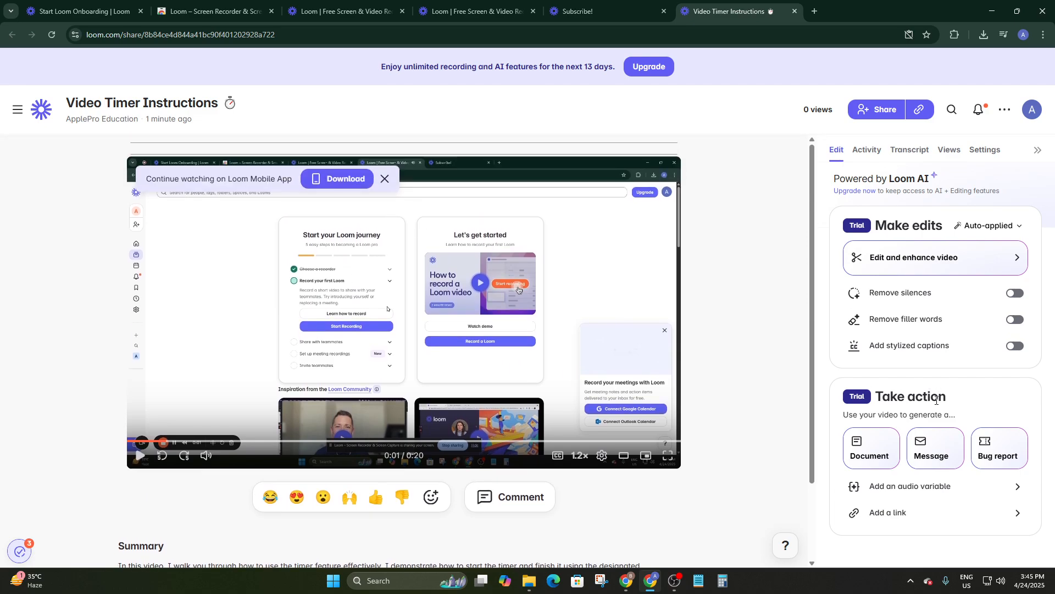
{"action": "mouse_move", "coordinate": [922, 511]}
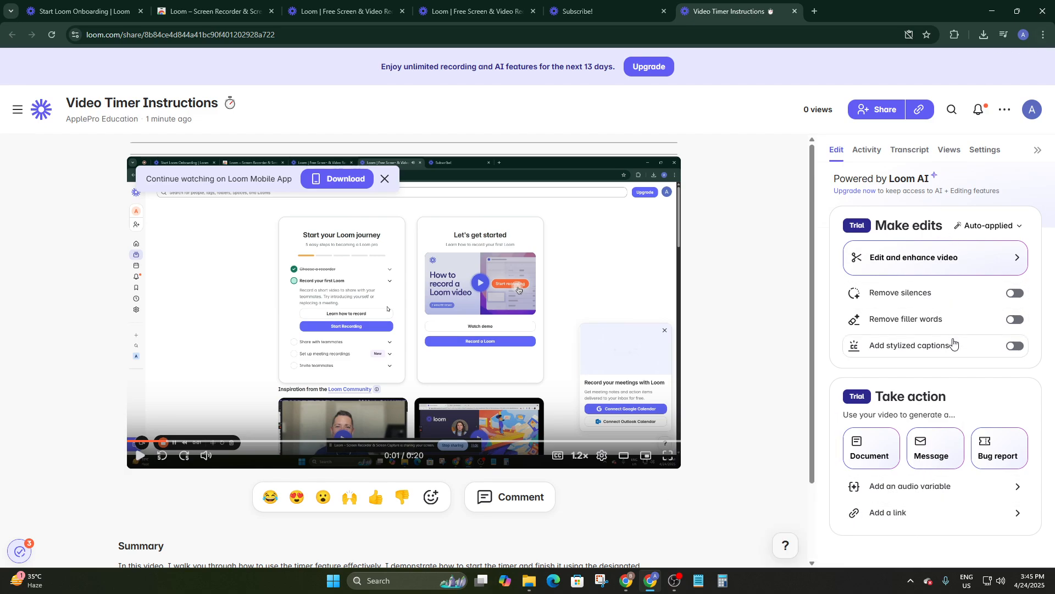
- Review the recording's team, external, Social and Embed sharing options, then view the summary below the video
{"action": "left_click", "coordinate": [881, 108]}
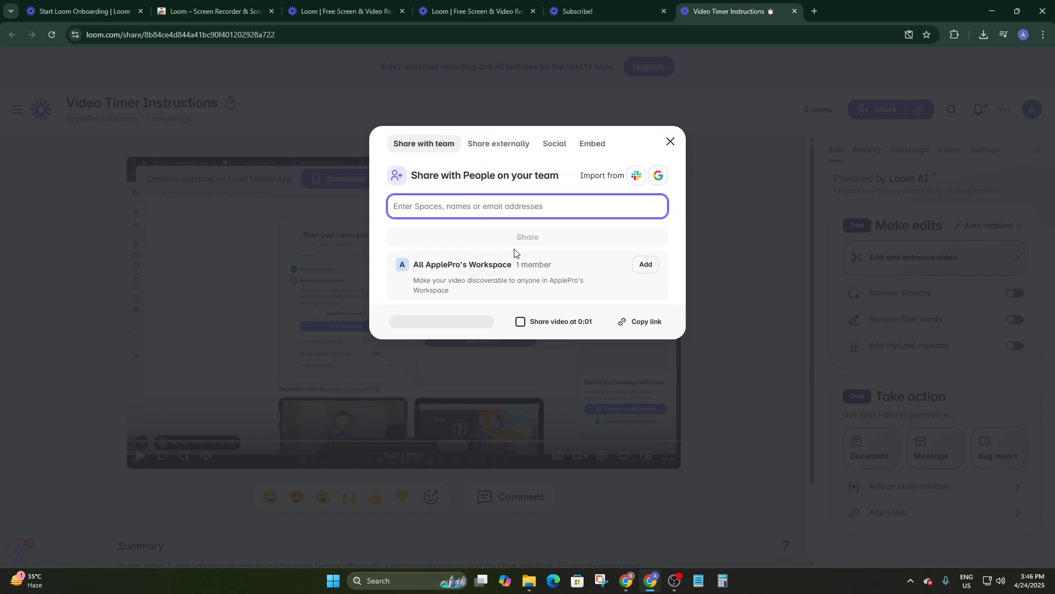
{"action": "left_click", "coordinate": [483, 147]}
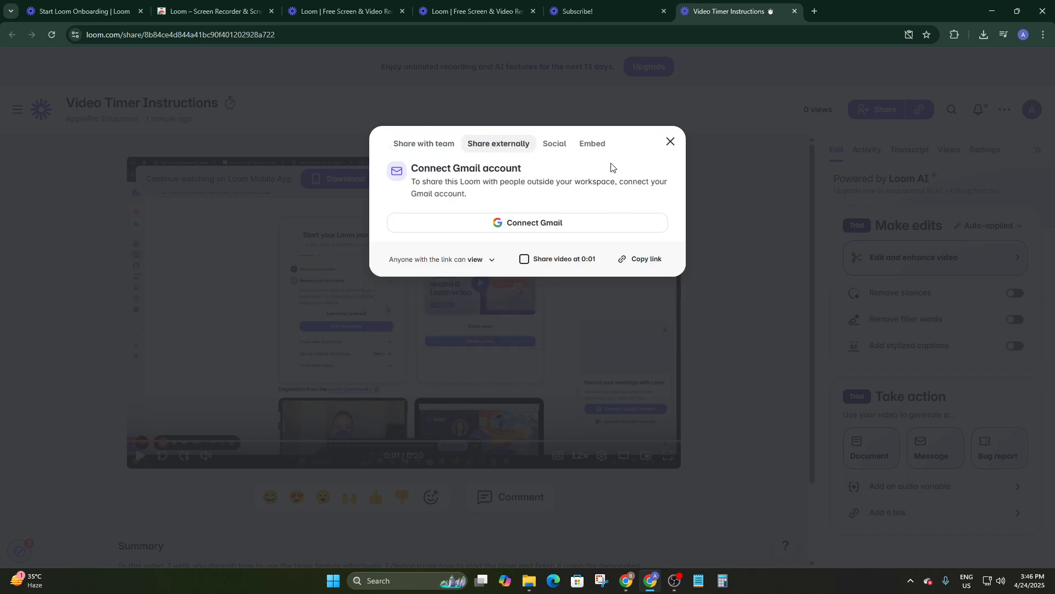
{"action": "left_click", "coordinate": [554, 144]}
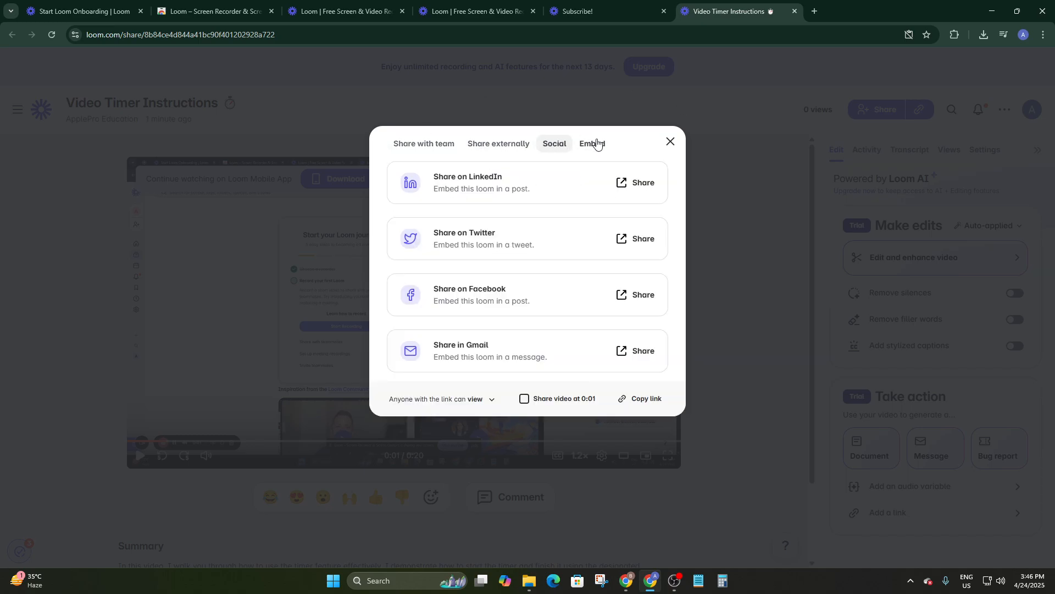
{"action": "left_click", "coordinate": [592, 147]}
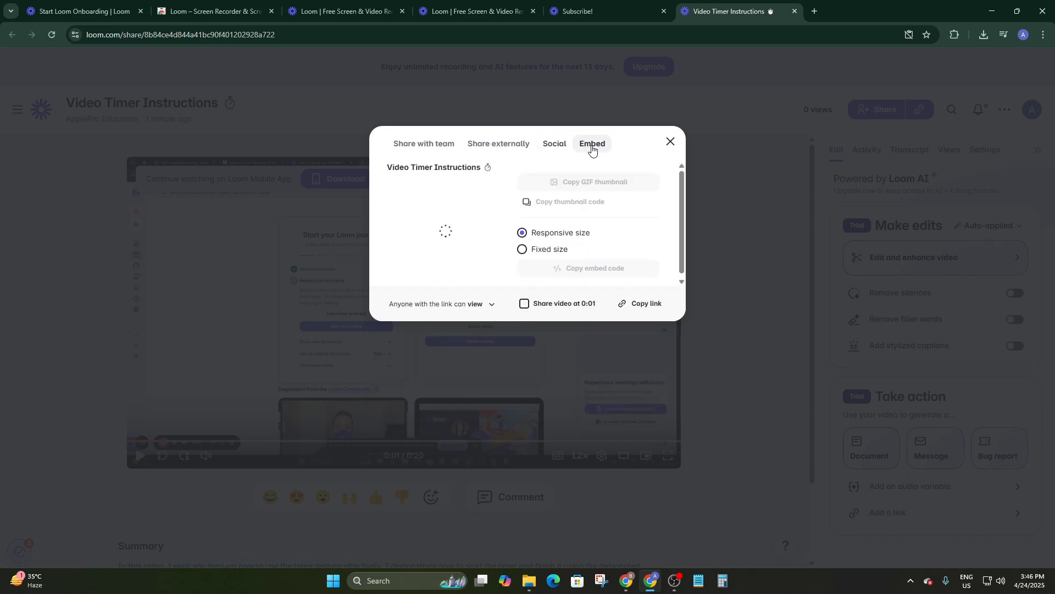
{"action": "left_click", "coordinate": [671, 144]}
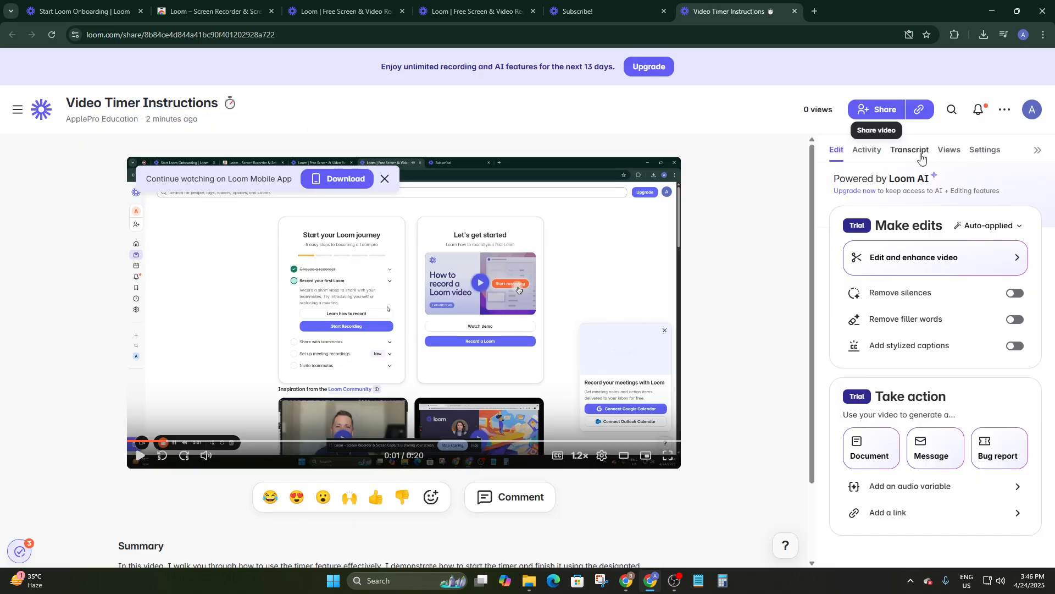
{"action": "scroll", "coordinate": [589, 464], "scroll_direction": "down", "scroll_amount": 2}
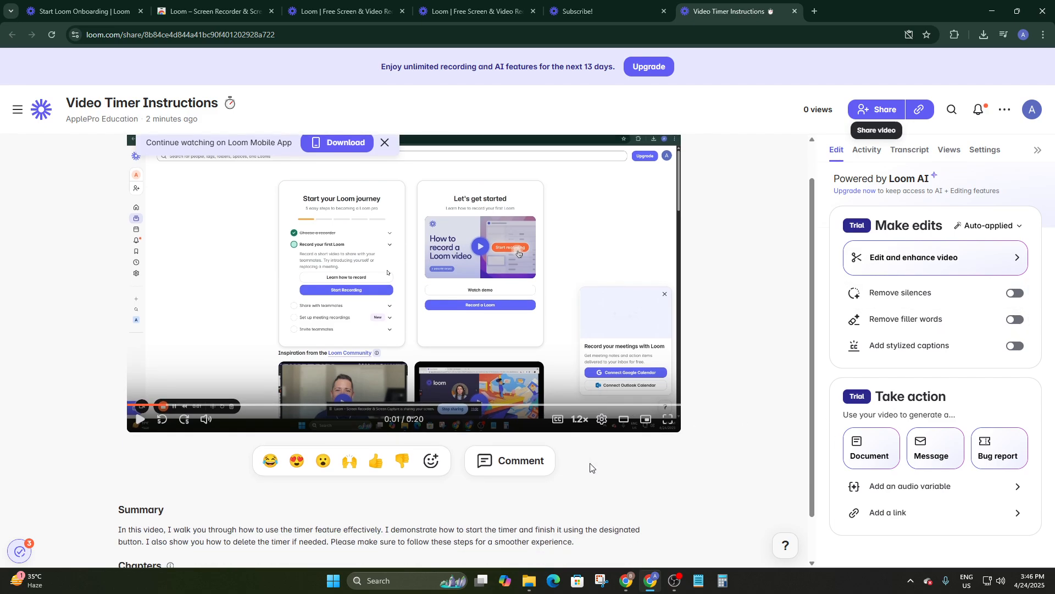
{"action": "scroll", "coordinate": [461, 448], "scroll_direction": "up", "scroll_amount": 2}
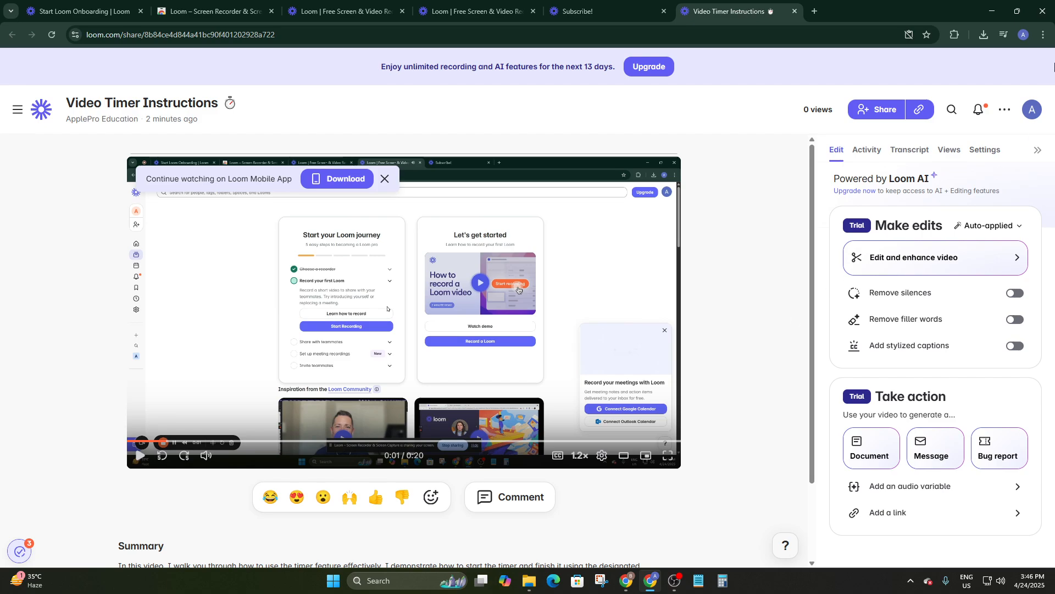
- View the video's additional options, then open the Loom upgrade page and check its promo code entry
{"action": "left_click", "coordinate": [1005, 109]}
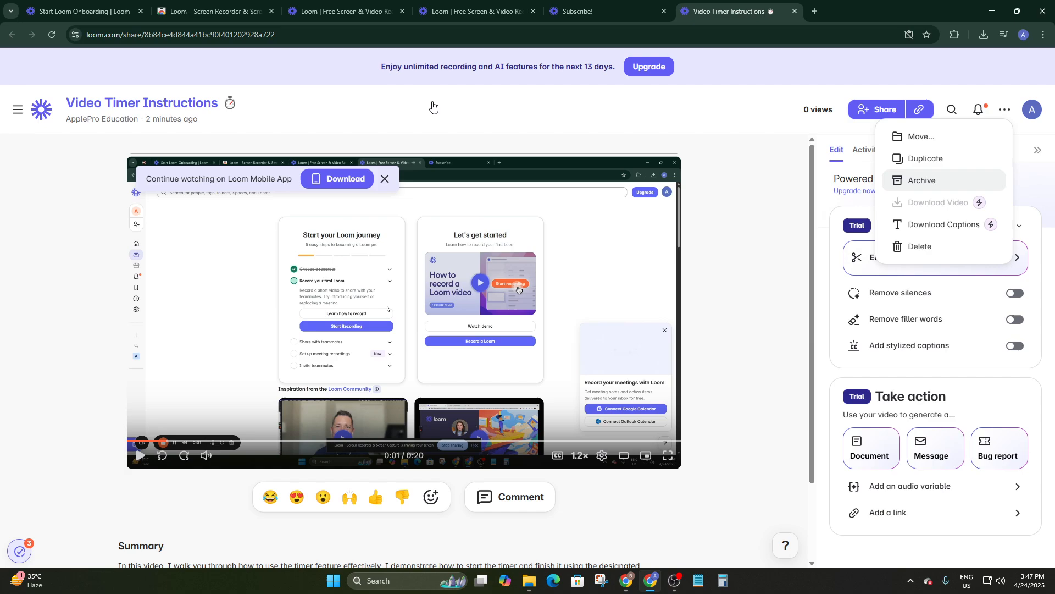
{"action": "left_click", "coordinate": [648, 67]}
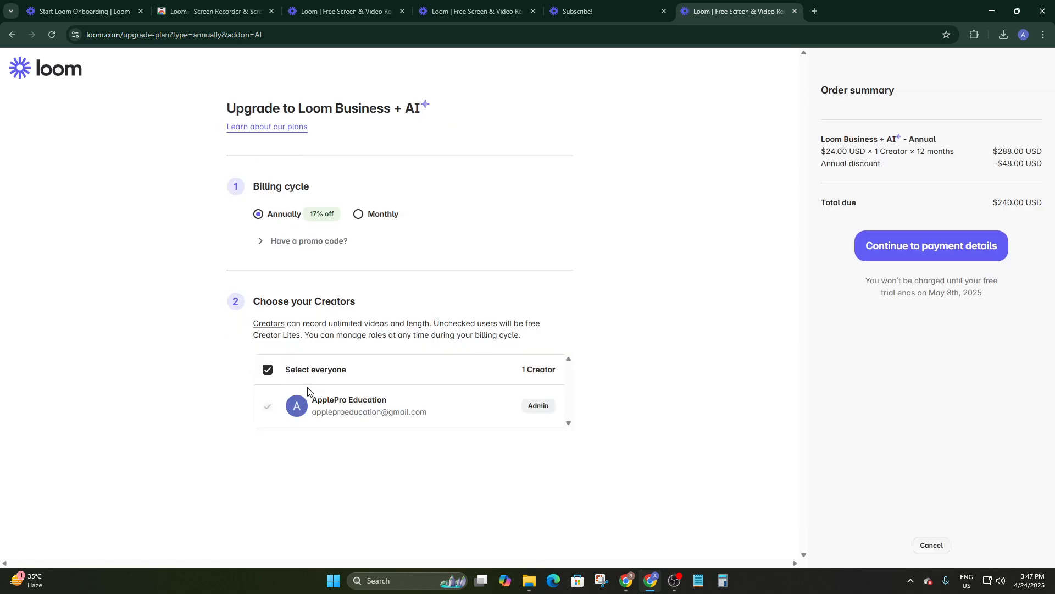
{"action": "left_click", "coordinate": [257, 242]}
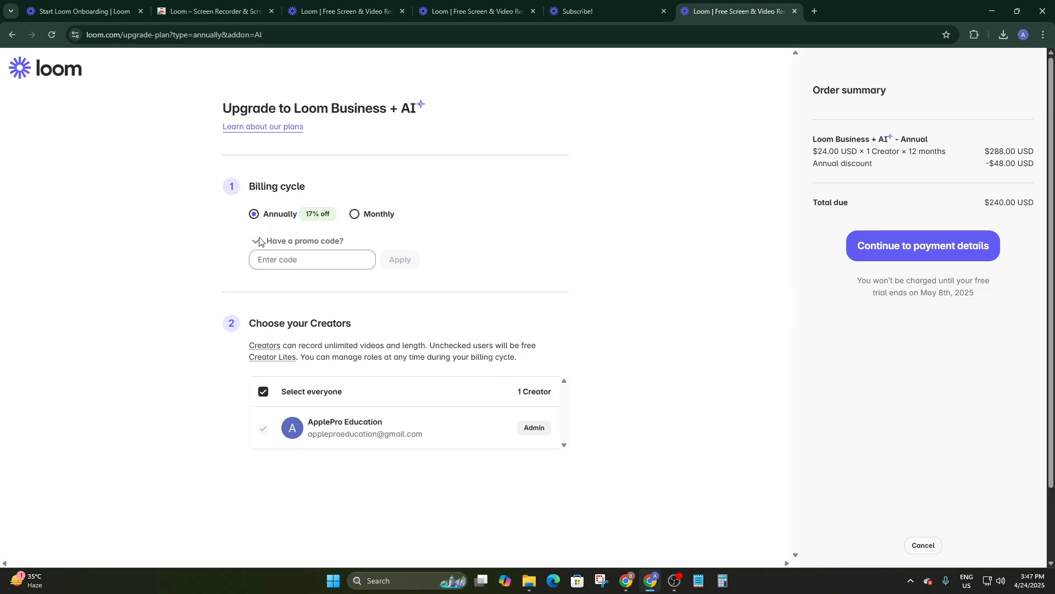
{"action": "left_click", "coordinate": [258, 242]}
- Compare the Monthly and Annually billing cycles for Loom Business + AI in the order summary, ending on Annually
{"action": "left_click", "coordinate": [359, 214]}
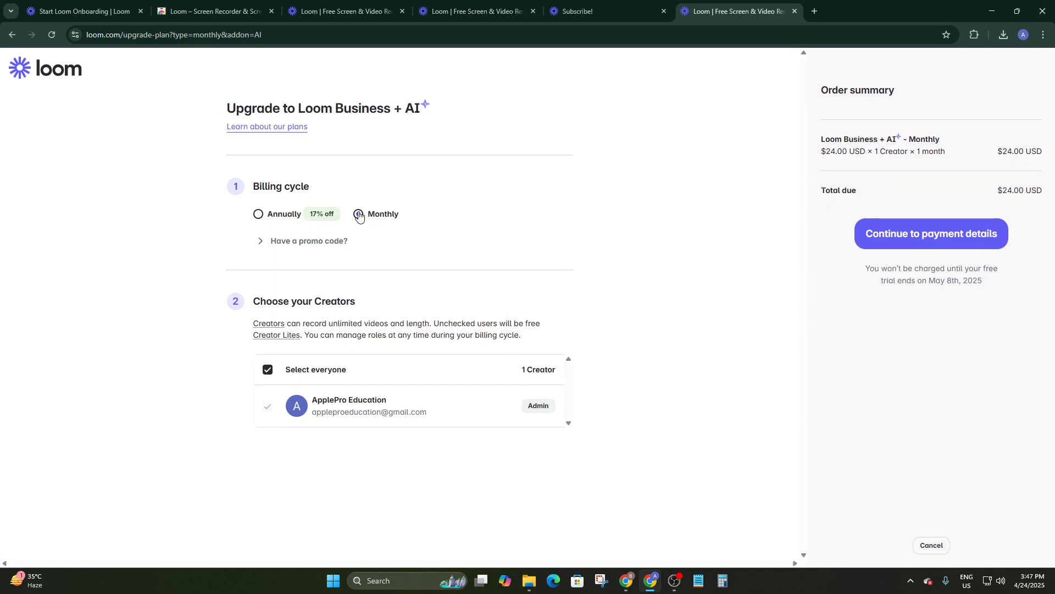
{"action": "left_click_drag", "start_coordinate": [988, 154], "coordinate": [1054, 145]}
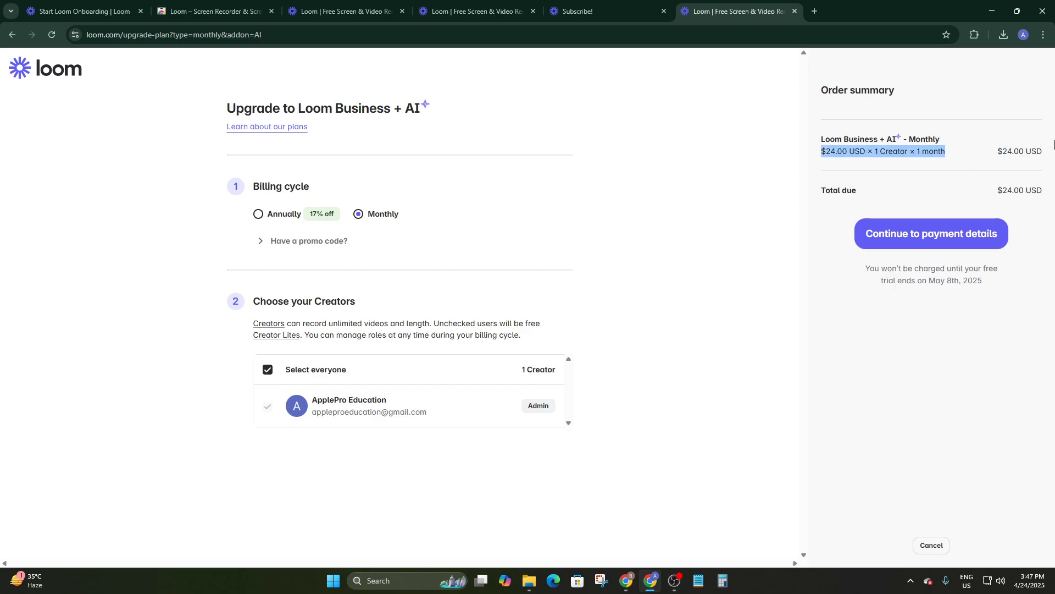
{"action": "left_click", "coordinate": [256, 215]}
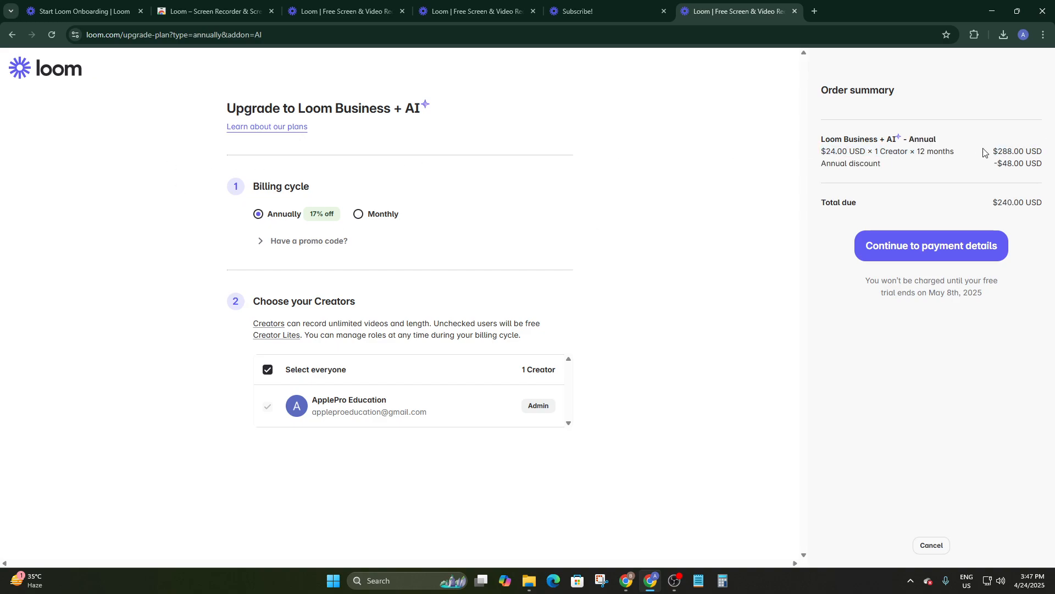
{"action": "left_click_drag", "start_coordinate": [1025, 147], "coordinate": [1053, 208]}
{"action": "left_click", "coordinate": [966, 333]}
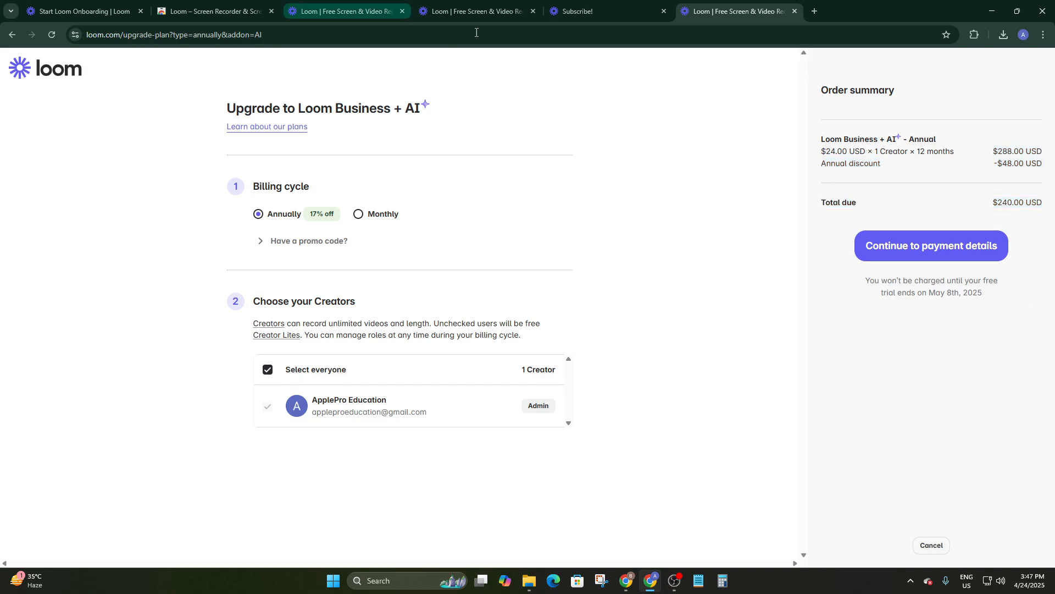
- Check the Subscribe! page, return to the upgrade page and view the list of installed browser extensions
{"action": "left_click", "coordinate": [552, 17]}
{"action": "left_click", "coordinate": [760, 15]}
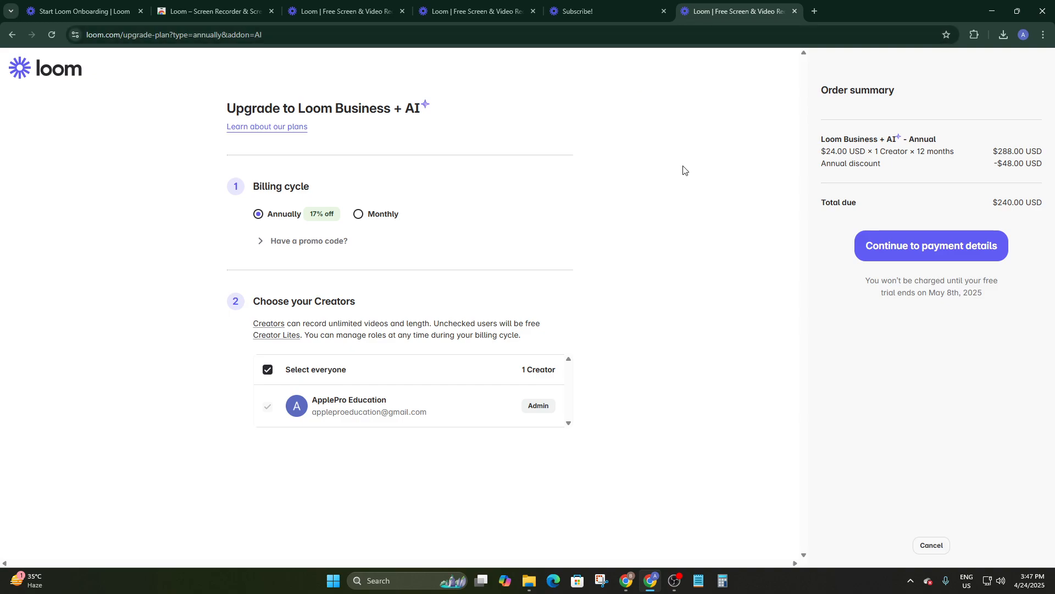
{"action": "left_click", "coordinate": [974, 35]}
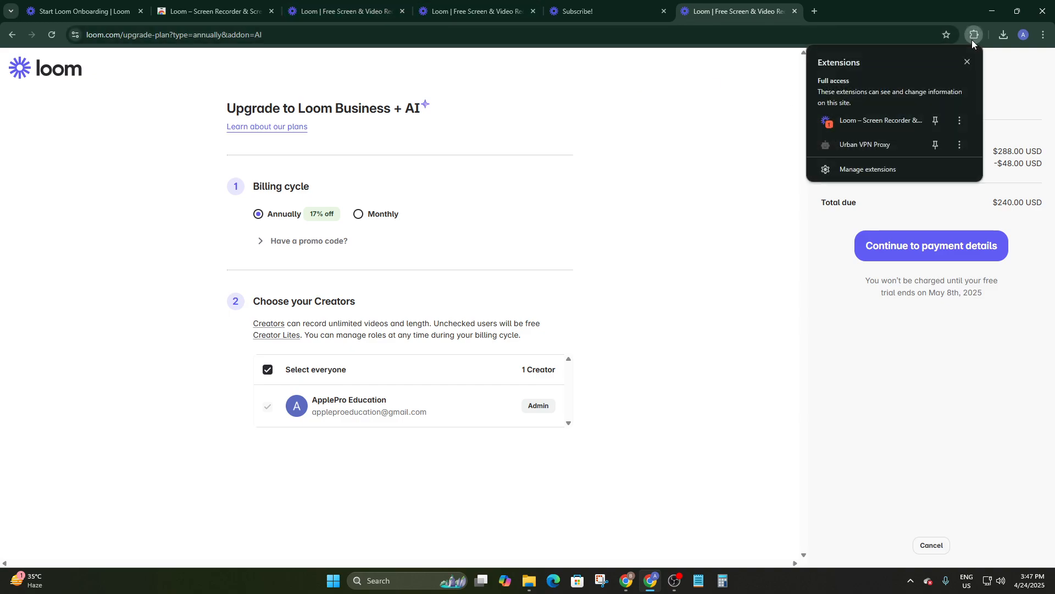
{"action": "left_click", "coordinate": [720, 157]}
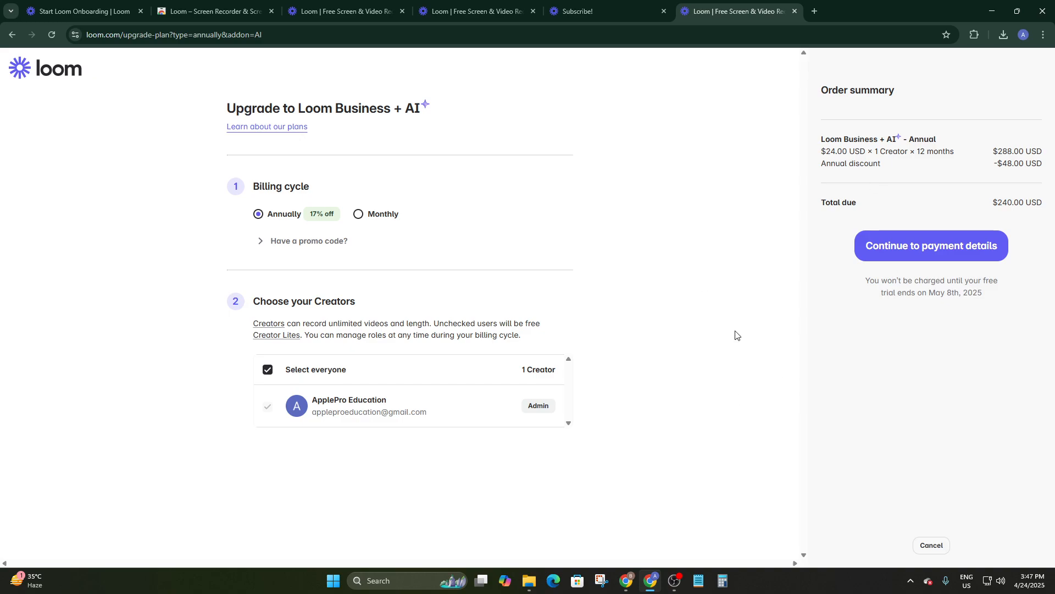
- Switch the upgrade plan's billing cycle to Monthly
{"action": "left_click", "coordinate": [358, 214]}
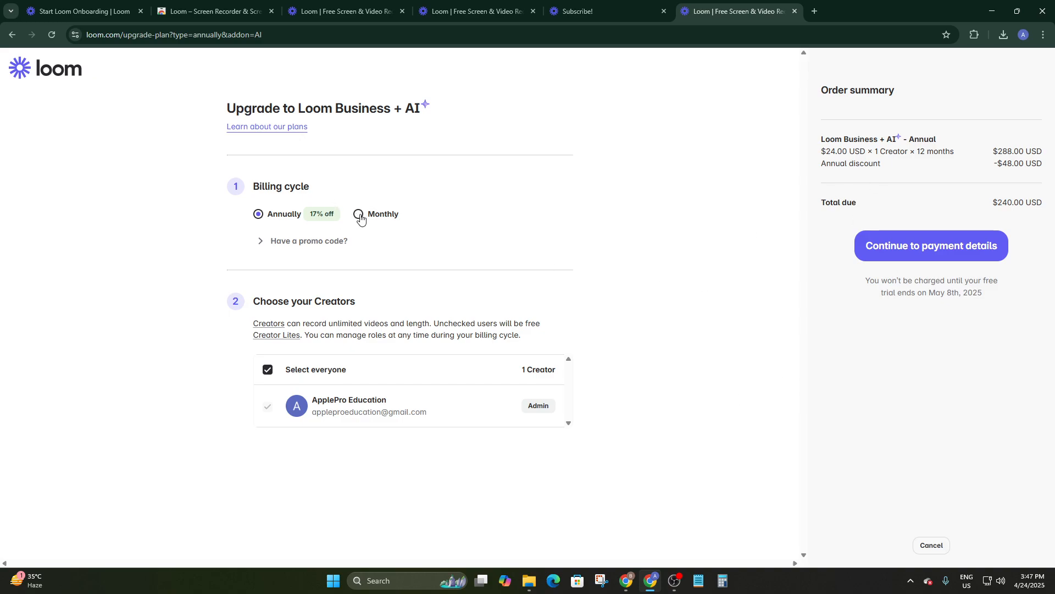